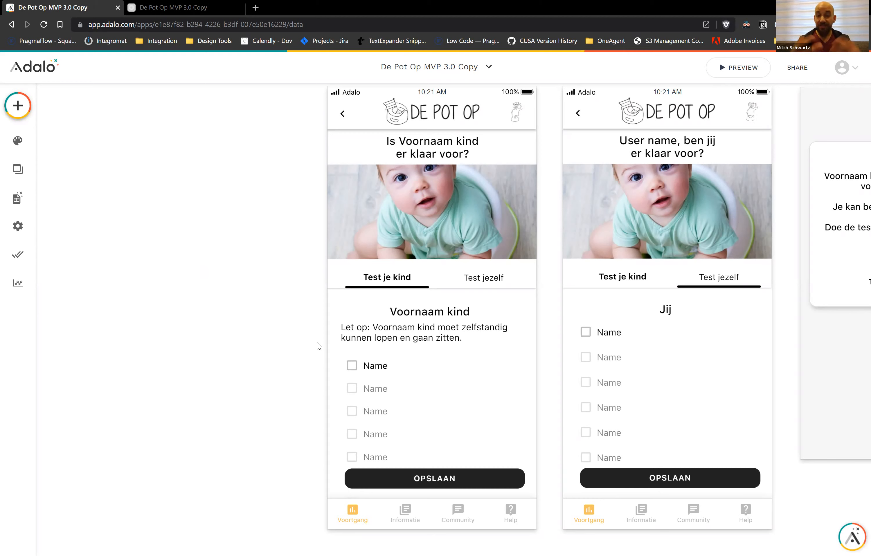
Step: Examine the records of the Child Test Criteria collection in the app's database, and close the records table
click(22, 201)
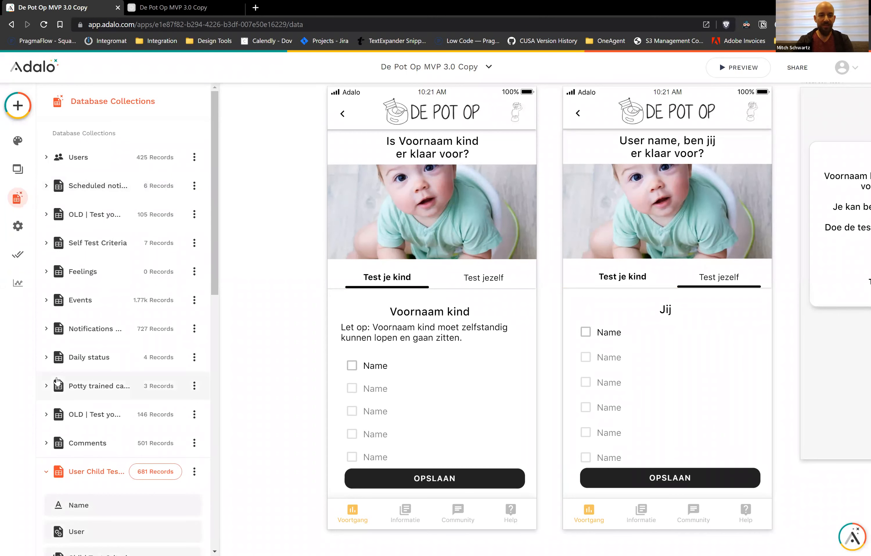
click(46, 472)
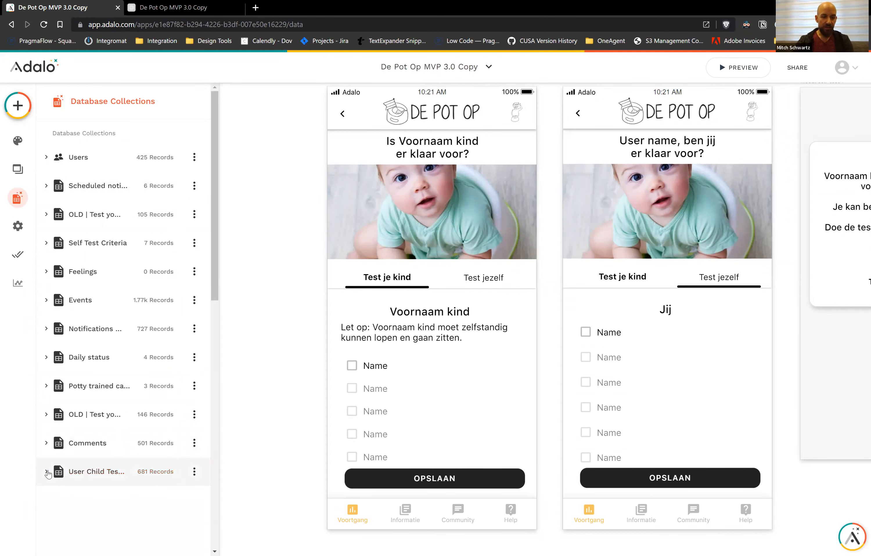
scroll(207, 395, down, 5)
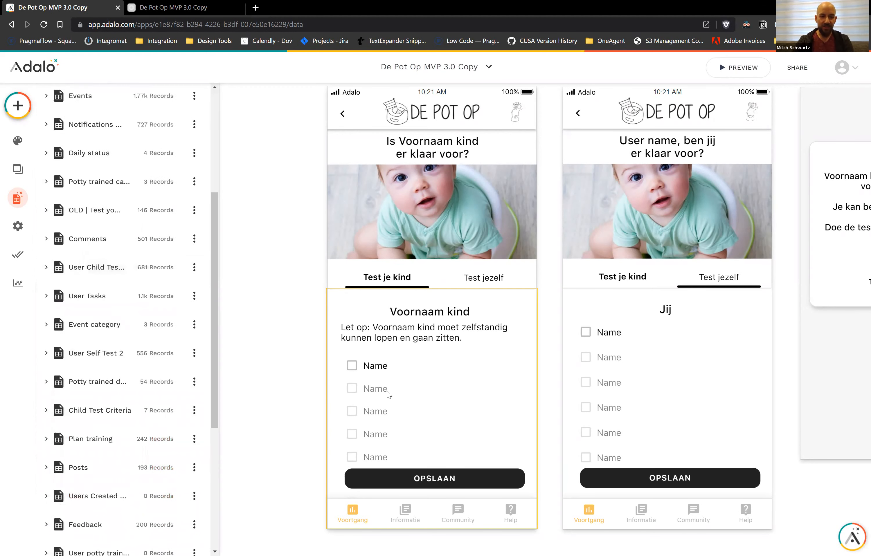
scroll(92, 483, down, 4)
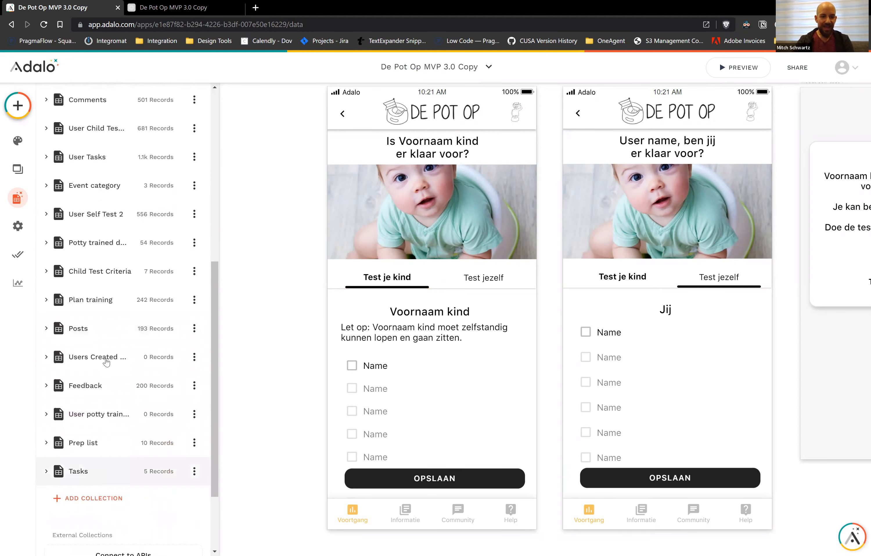
click(164, 274)
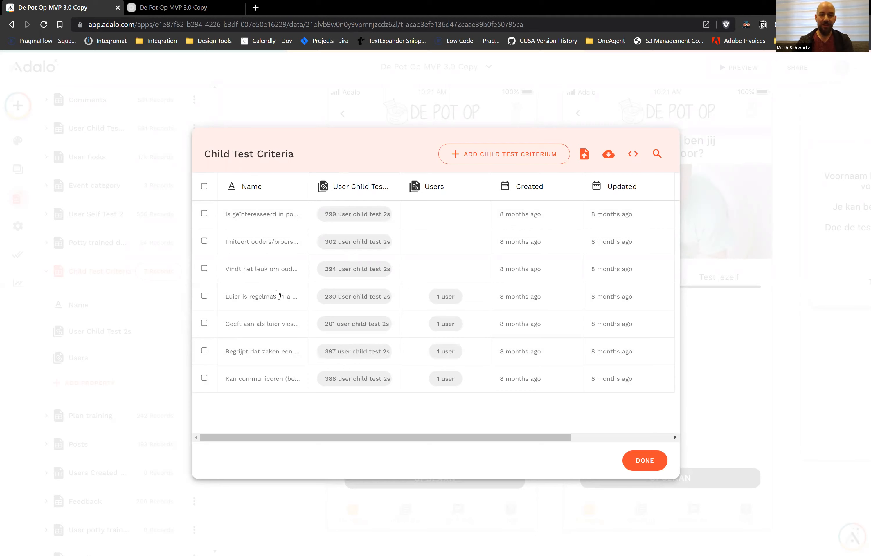
click(268, 109)
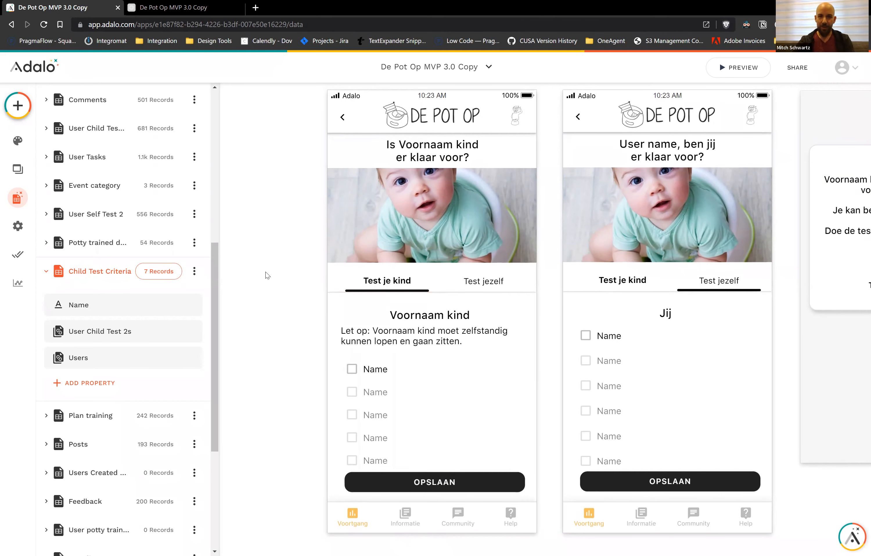
Step: Review the Create User Child Test 2 action that runs on visiting the Task 1 Self tests screen, including its advanced condition
scroll(267, 274, up, 2)
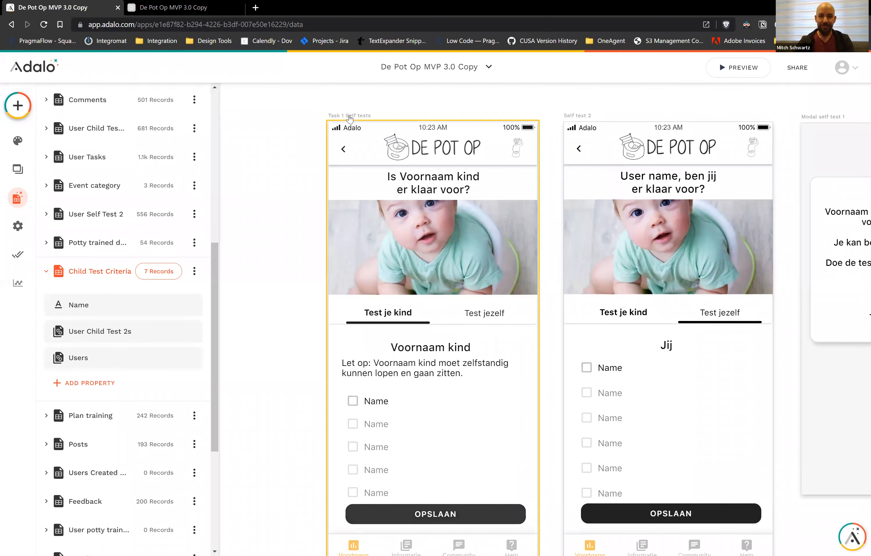
click(349, 117)
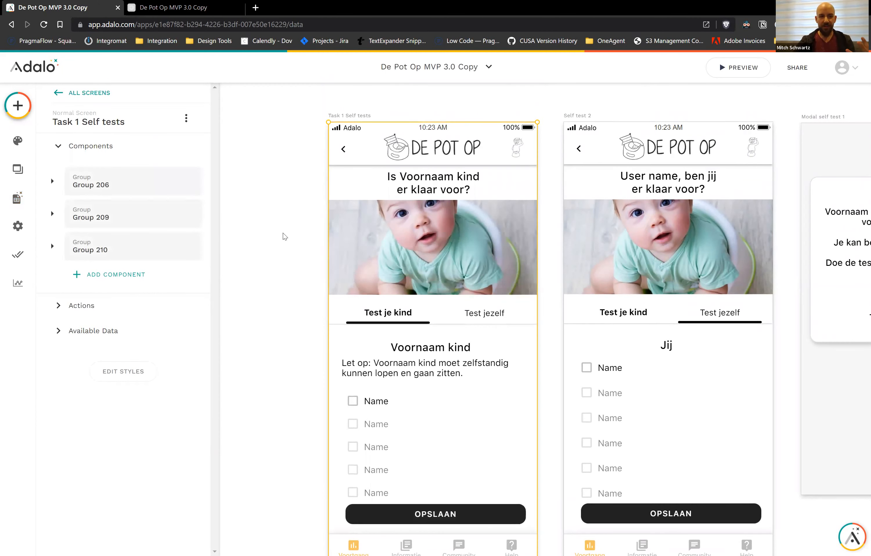
click(78, 310)
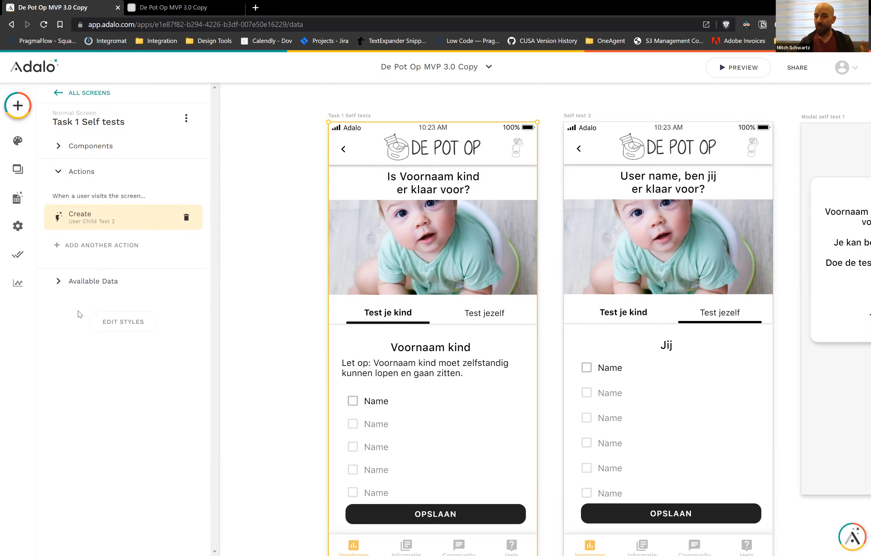
click(107, 218)
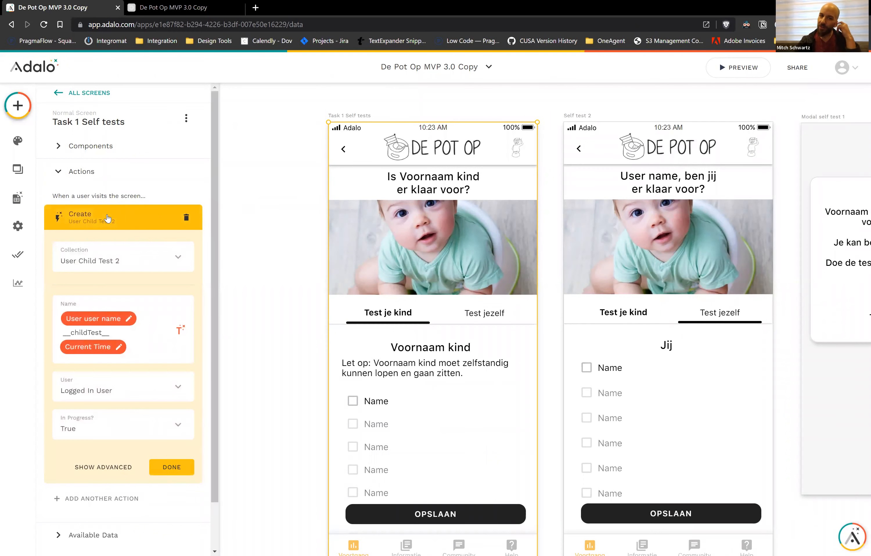
click(115, 468)
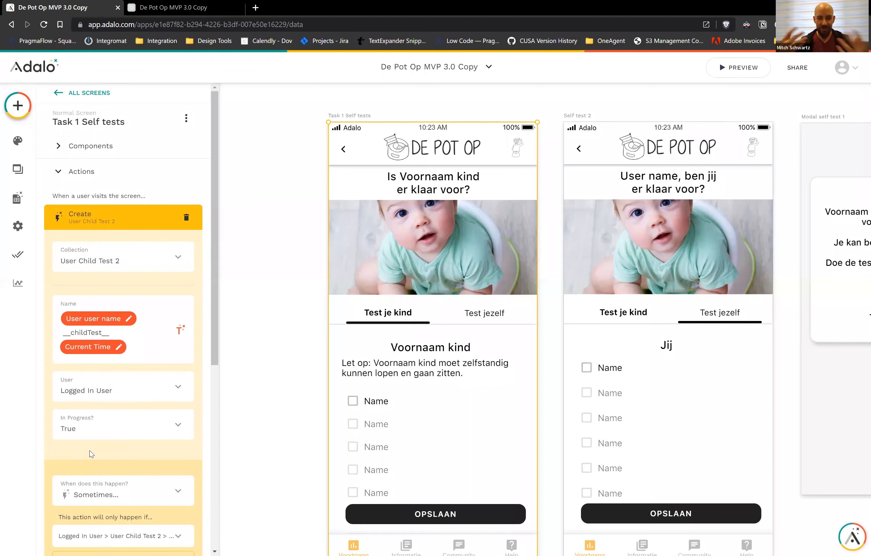
scroll(92, 454, down, 3)
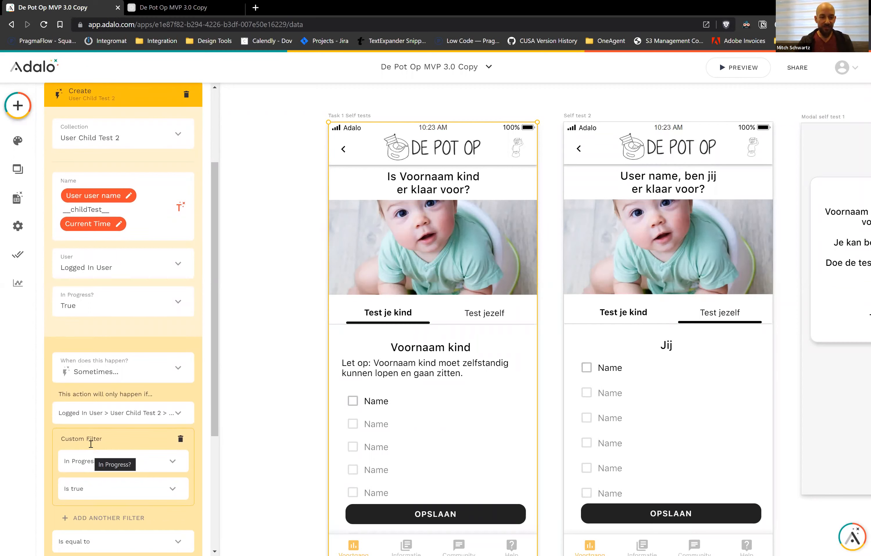
scroll(84, 402, down, 1)
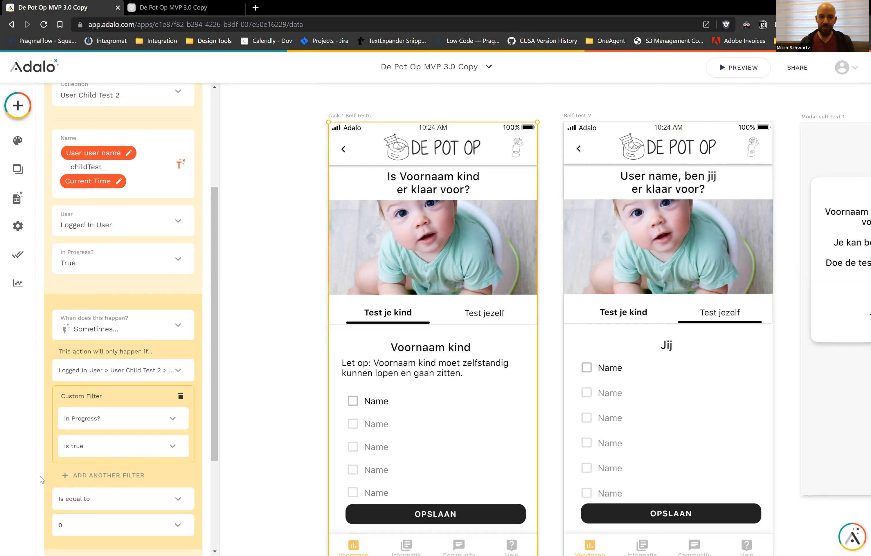
Step: Inspect the Load Current User Test list, its nested Criteria list, and the settings of the checkbox toggle inside
click(416, 429)
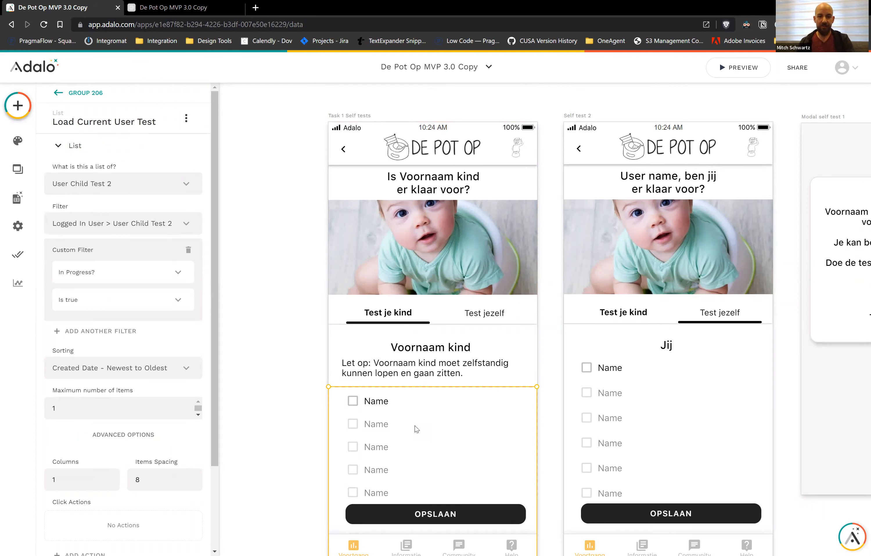
click(416, 429)
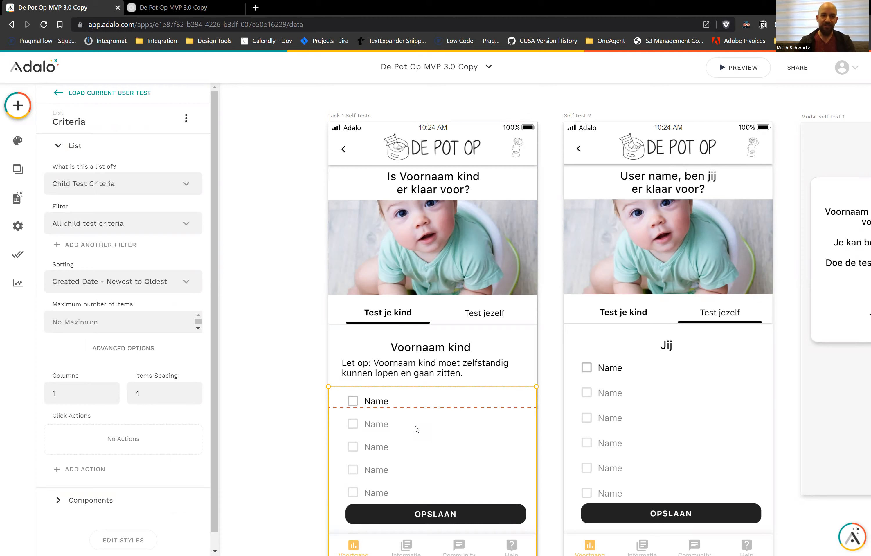
click(59, 93)
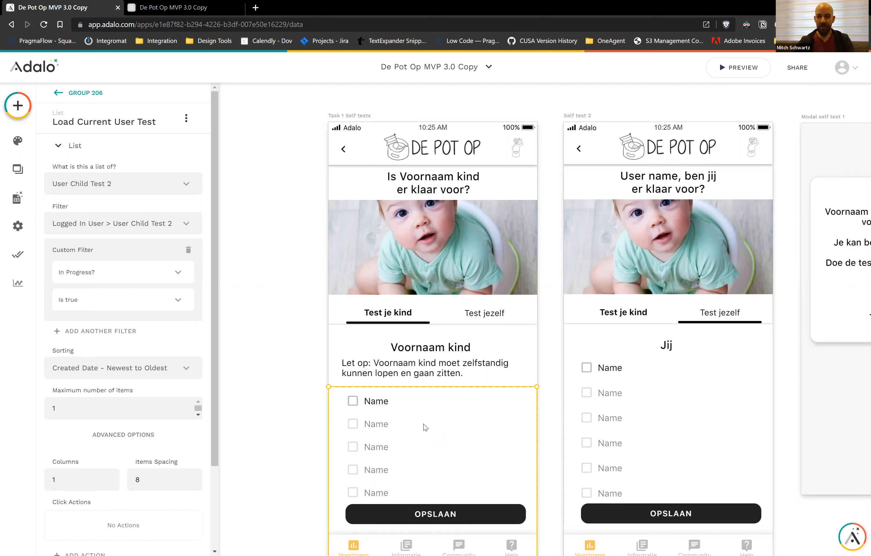
click(353, 404)
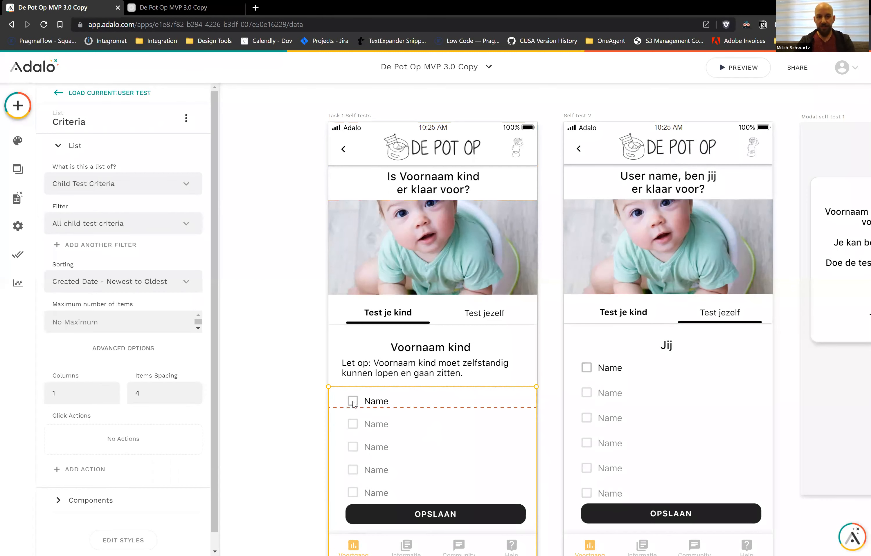
click(353, 402)
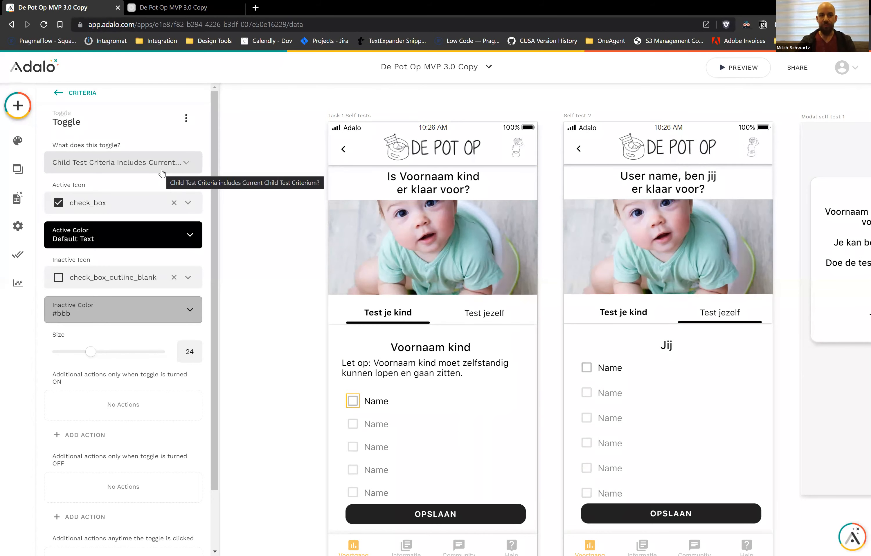
Step: Look up the properties of the User Child Test 2 collection in the database
click(16, 199)
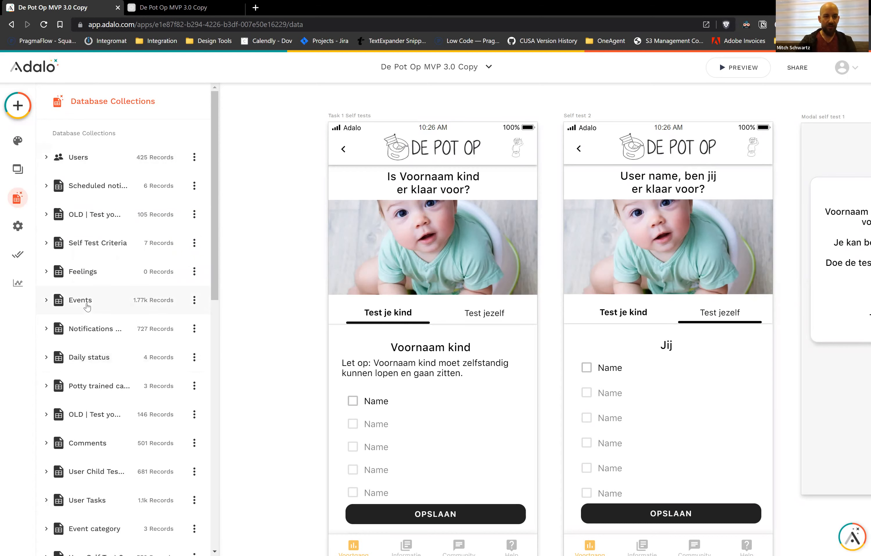
scroll(58, 304, down, 5)
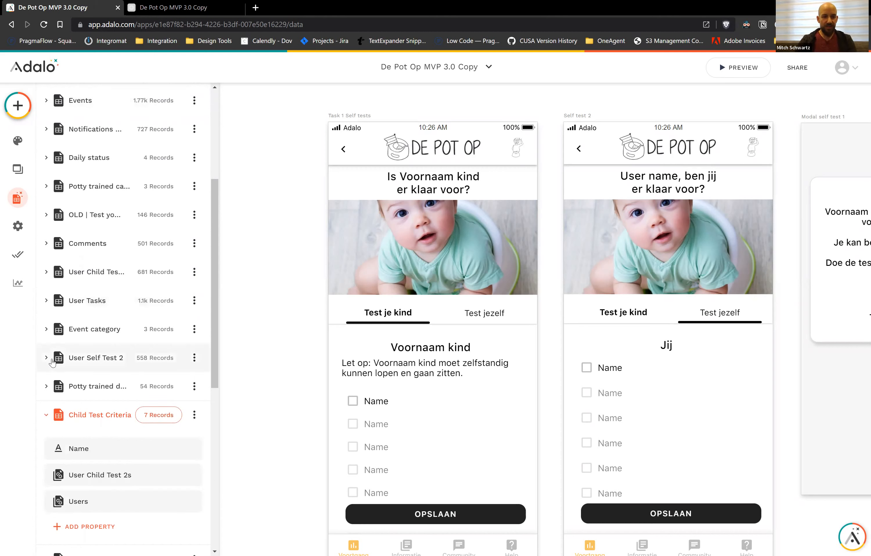
click(118, 277)
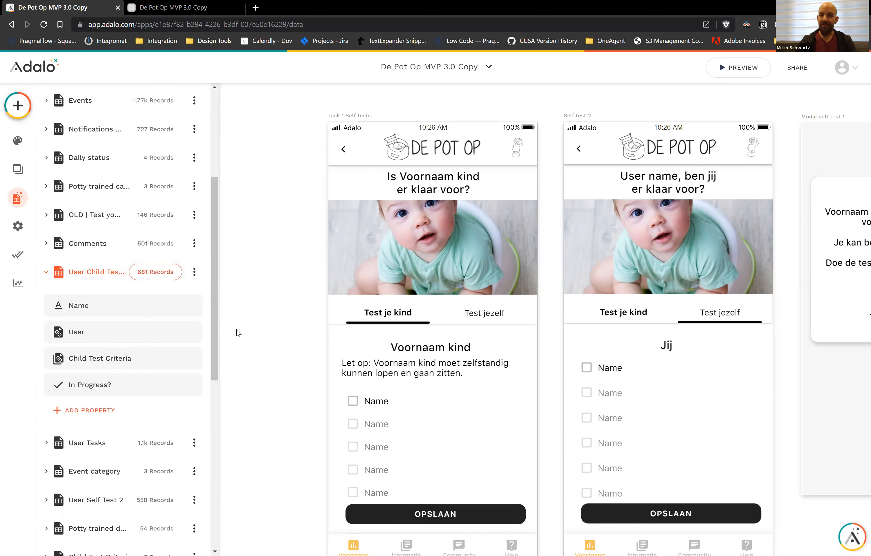
Step: Inspect the source, filter and item limit of the list holding the OPSLAAN button on the Task 1 Self tests screen
click(417, 516)
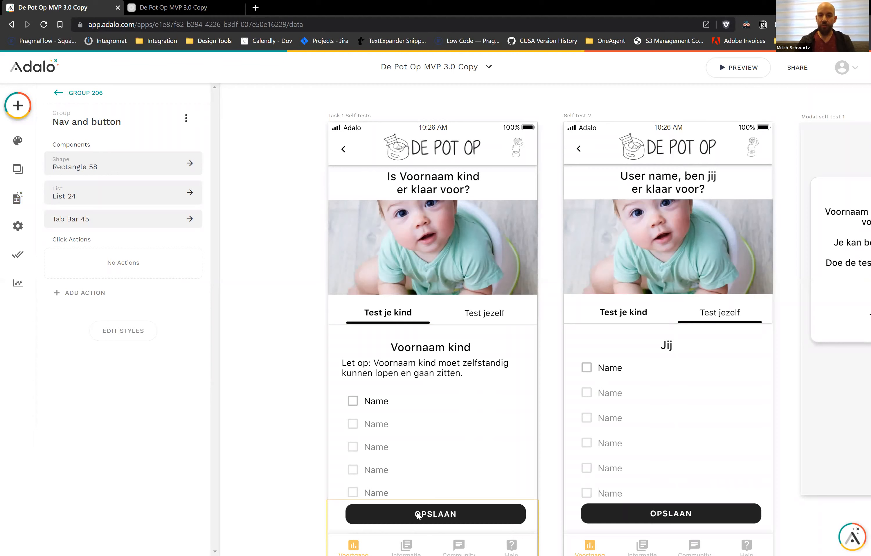
click(418, 516)
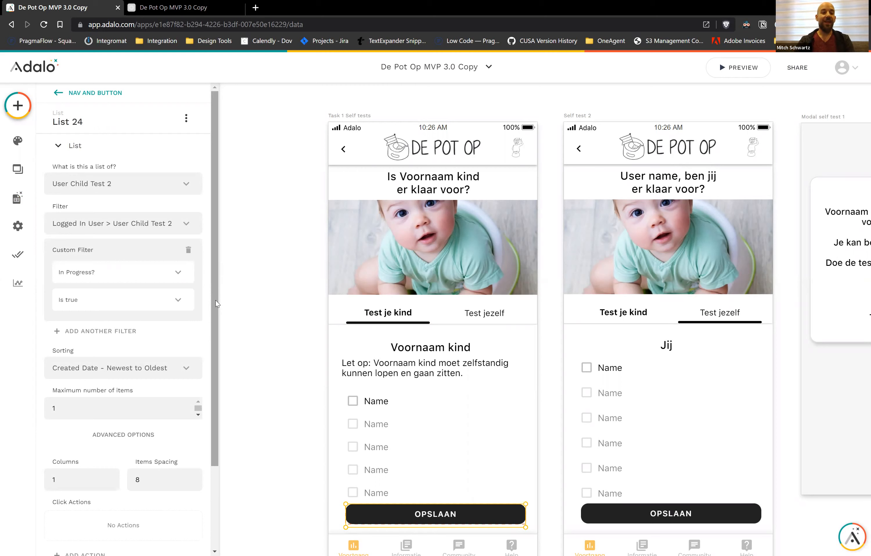
drag(215, 304, 215, 316)
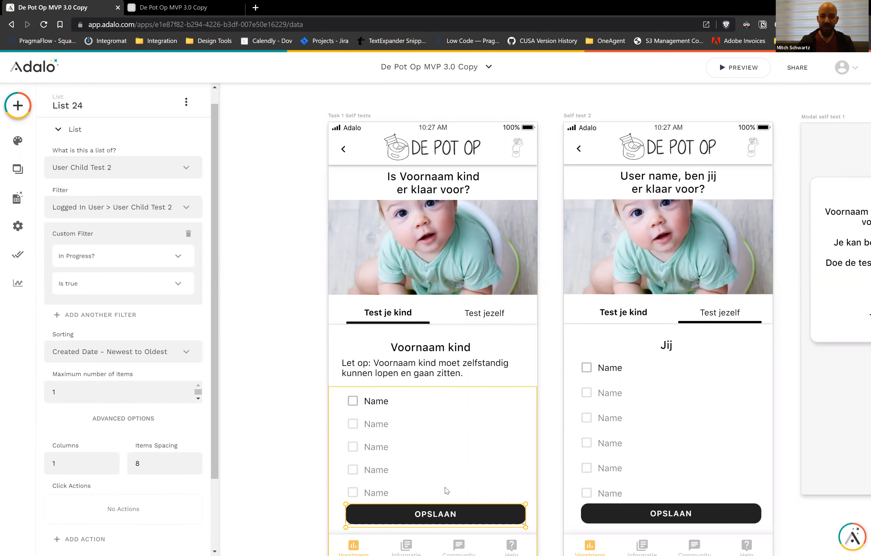
Step: Examine the self-test modals and the Update User Child Test 2 action on the OK button of Modal self test 2
scroll(446, 491, right, 10)
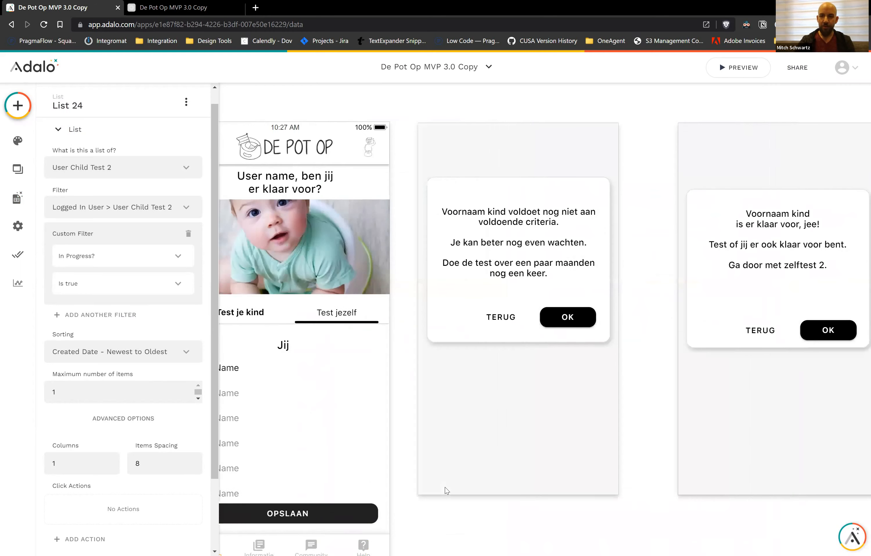
scroll(511, 361, right, 2)
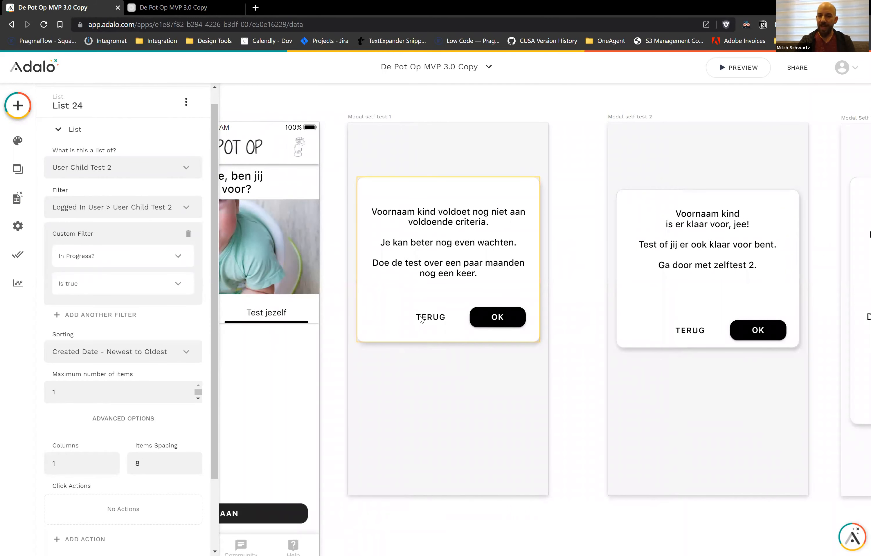
scroll(421, 319, left, 11)
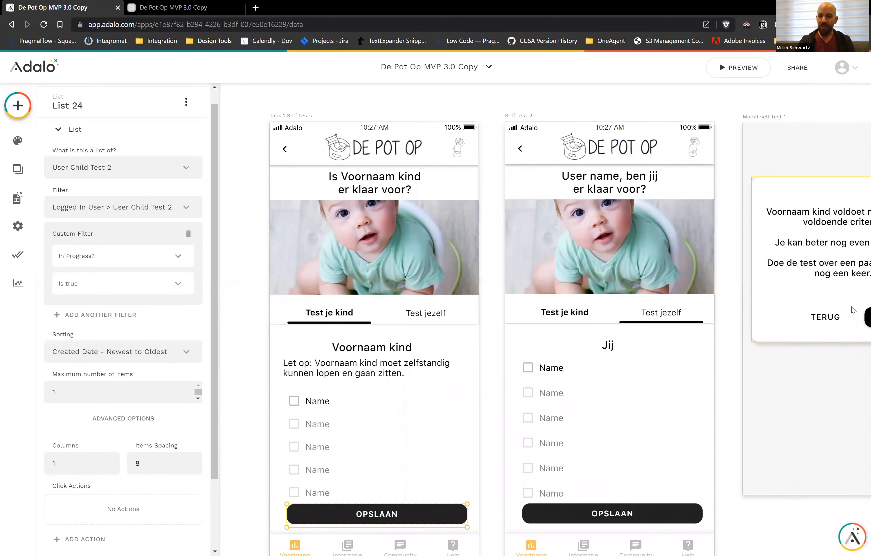
scroll(853, 311, right, 7)
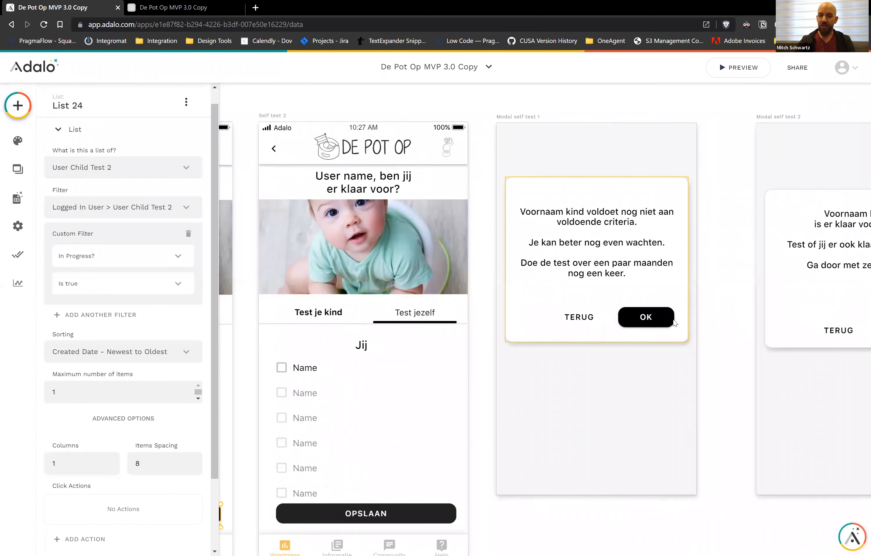
scroll(674, 323, right, 8)
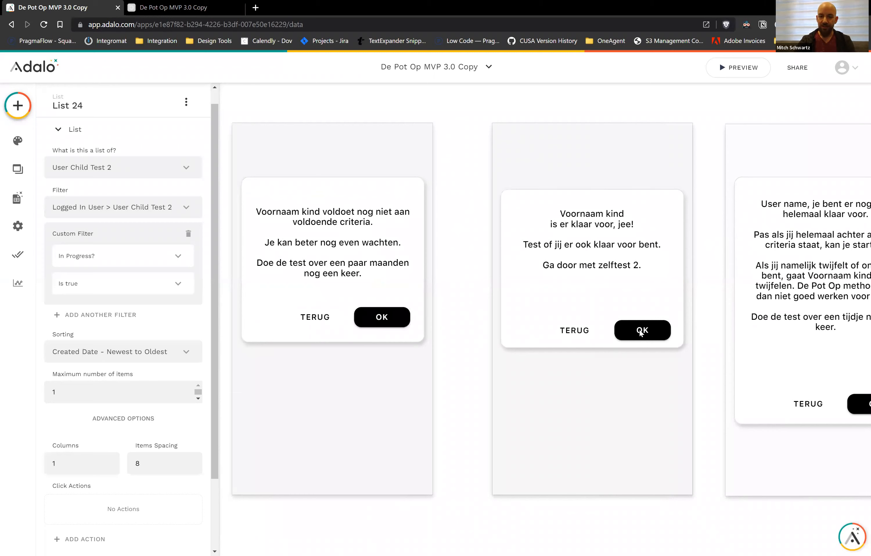
click(640, 333)
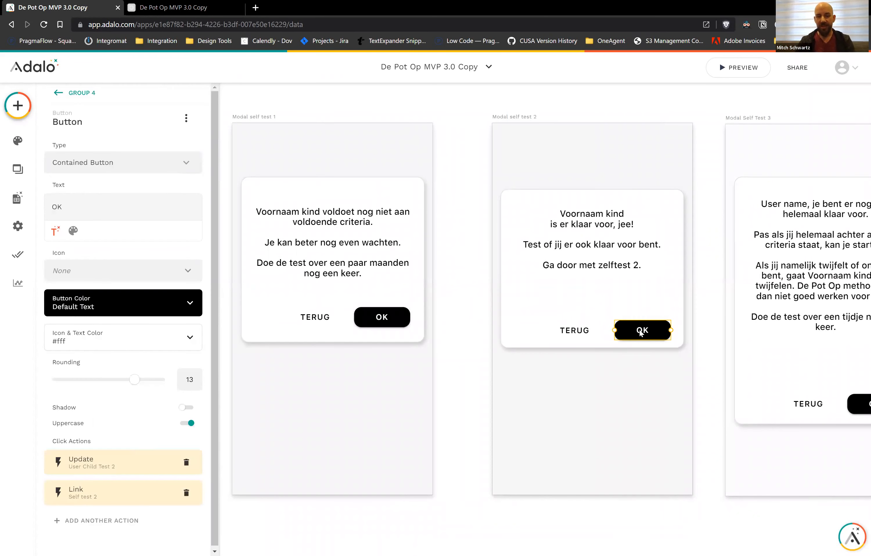
click(127, 464)
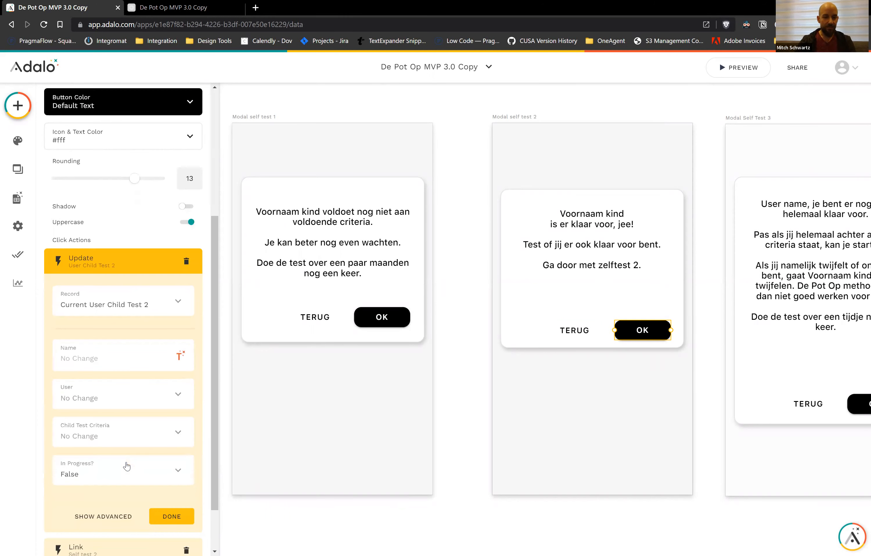
click(567, 427)
Step: Return to the Task 1 Self tests screen and reopen the settings of the list around the OPSLAAN button
scroll(566, 426, left, 10)
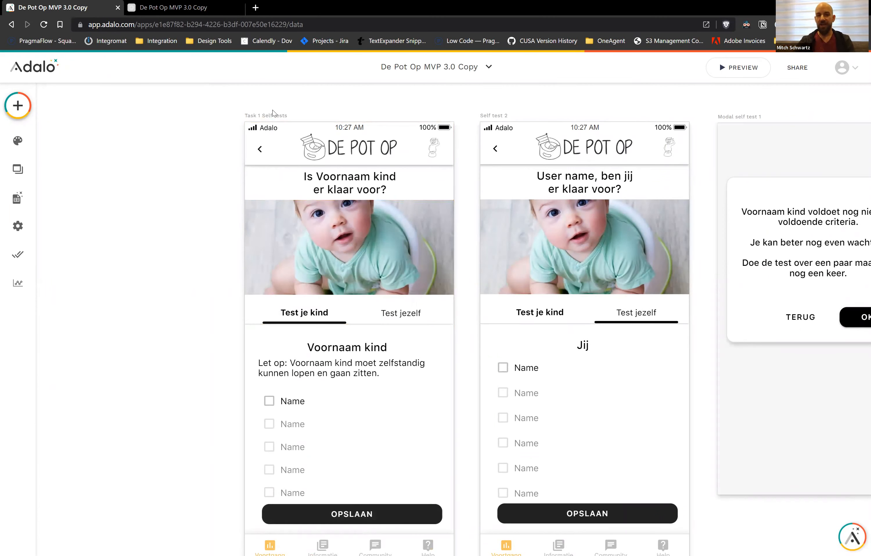
scroll(273, 112, down, 1)
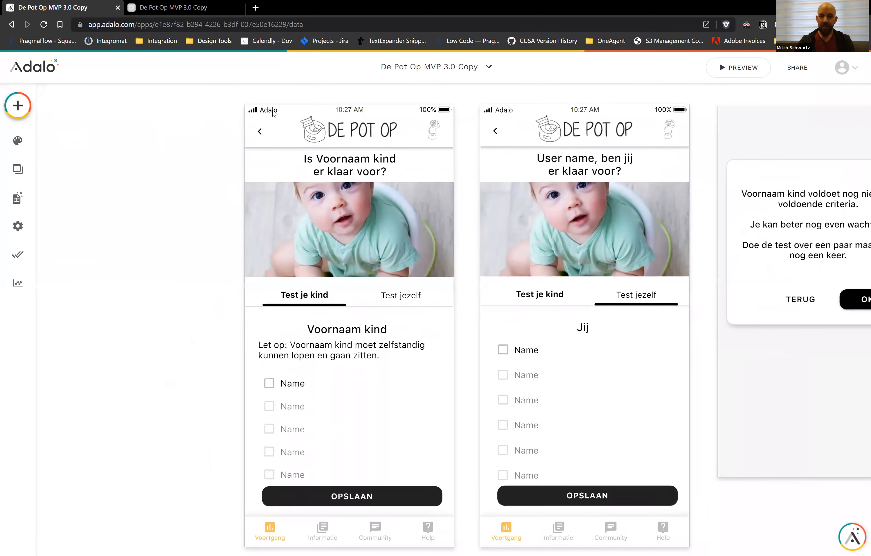
click(320, 490)
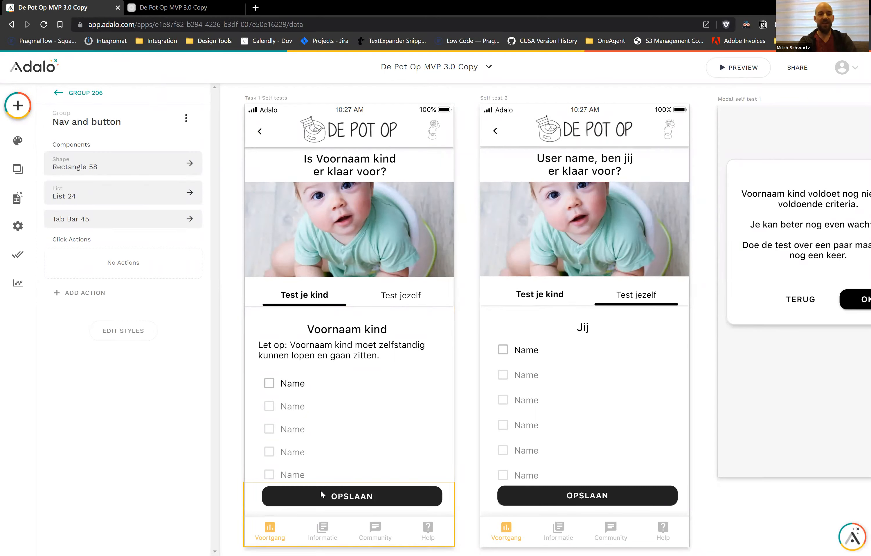
click(320, 490)
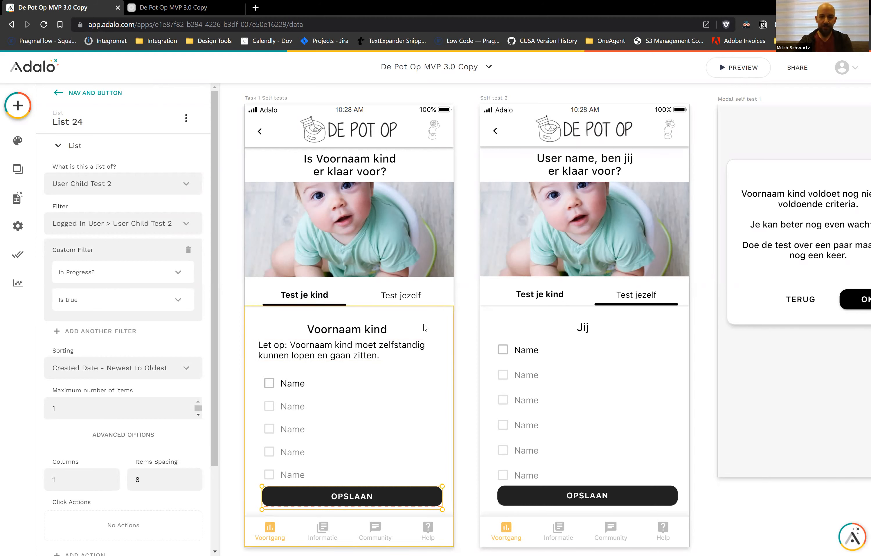
Step: Inspect the components of the Nav and button group on the Task 1 Self tests screen
click(468, 496)
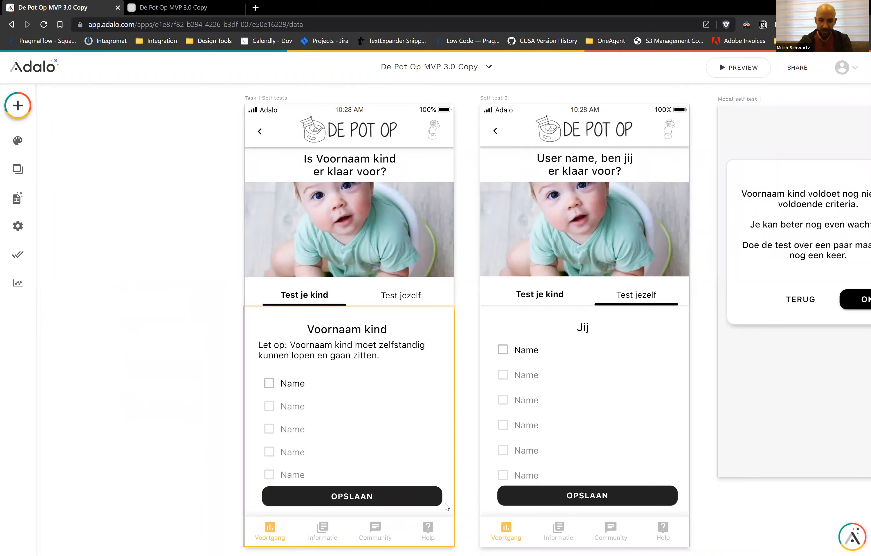
click(447, 507)
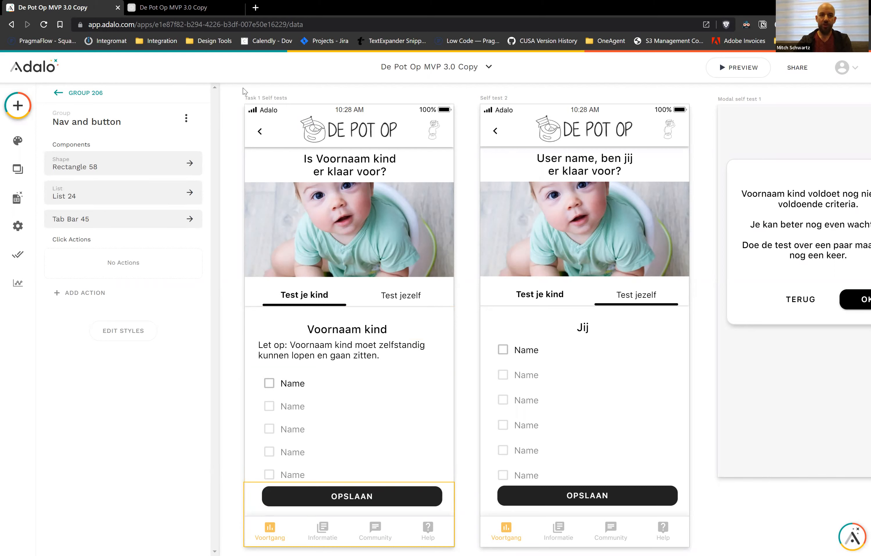
Step: Switch to the app preview and reload the frame showing the child self-test screen
click(156, 7)
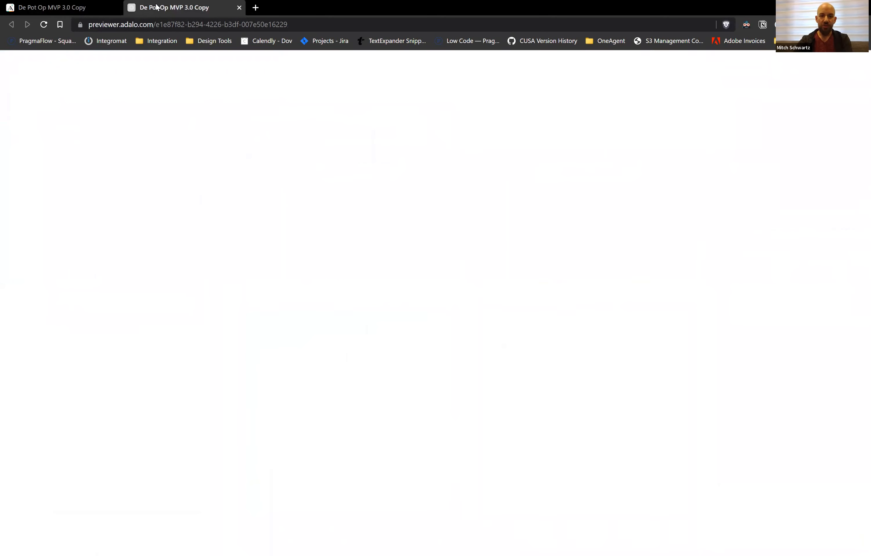
click(554, 345)
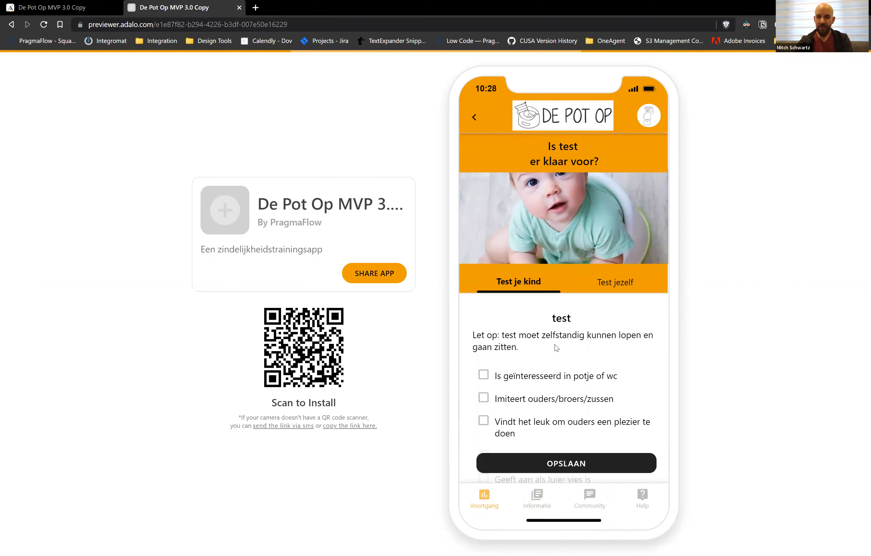
right_click(555, 346)
click(579, 512)
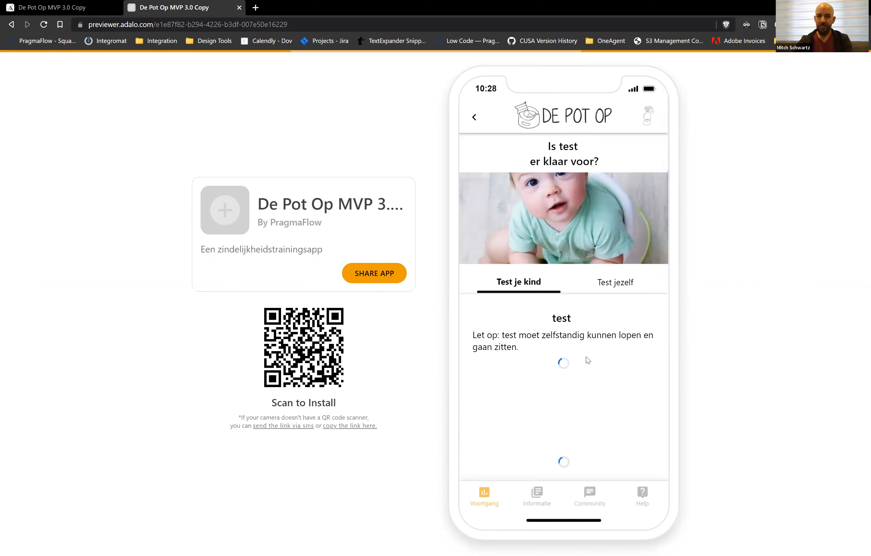
right_click(586, 358)
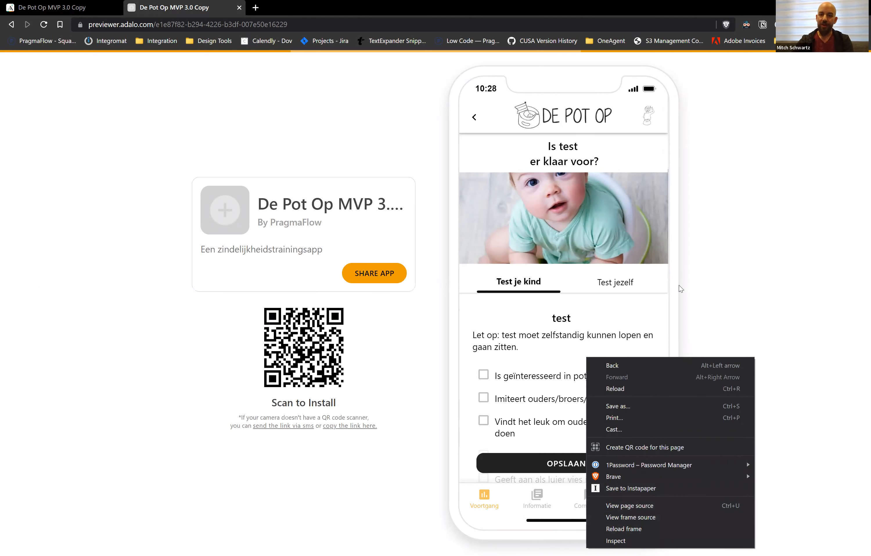
click(667, 292)
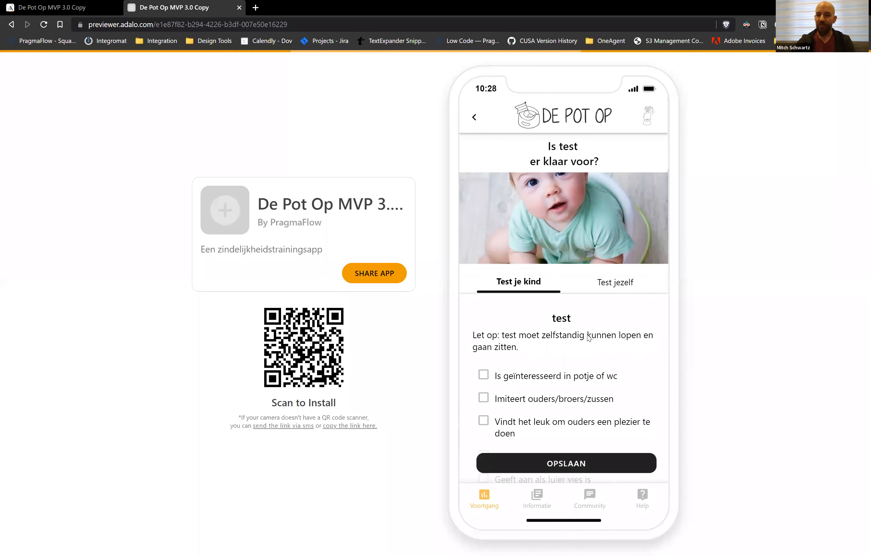
Step: Look through the whole Test je kind checklist in the preview, including how it moves behind the fixed OPSLAAN button
scroll(588, 338, down, 1)
scroll(589, 338, down, 2)
scroll(589, 337, up, 3)
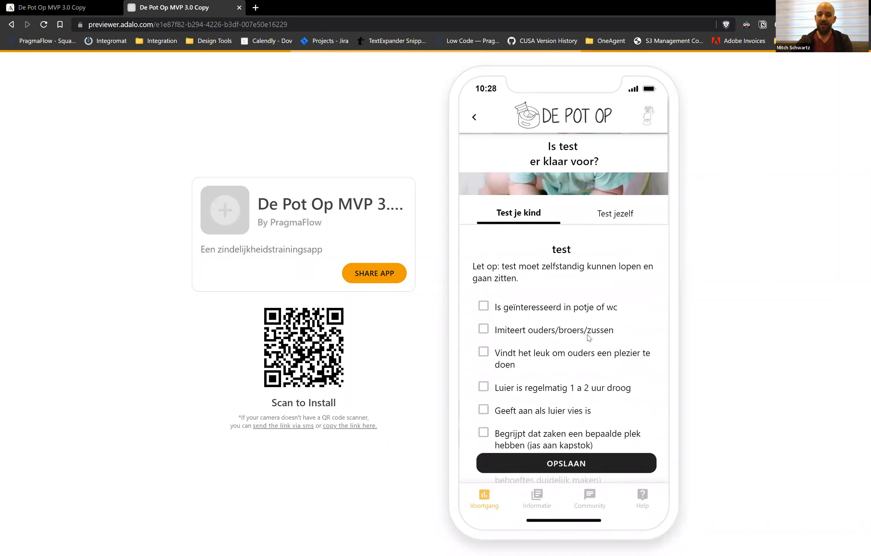
scroll(589, 337, down, 3)
scroll(587, 339, up, 2)
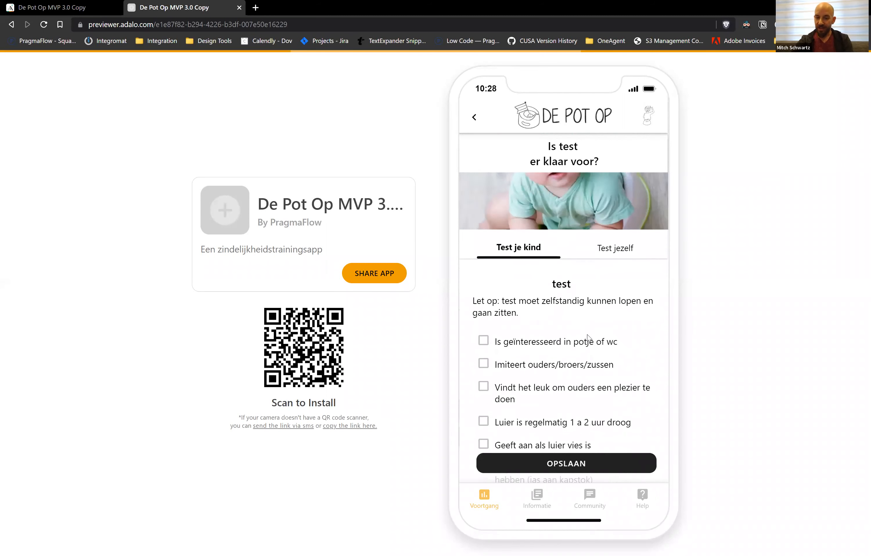
scroll(510, 403, up, 1)
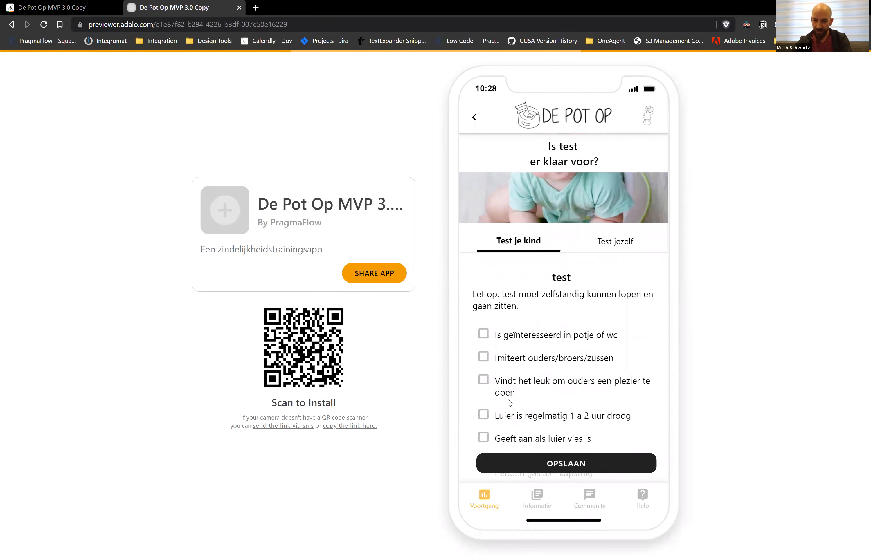
scroll(510, 403, down, 1)
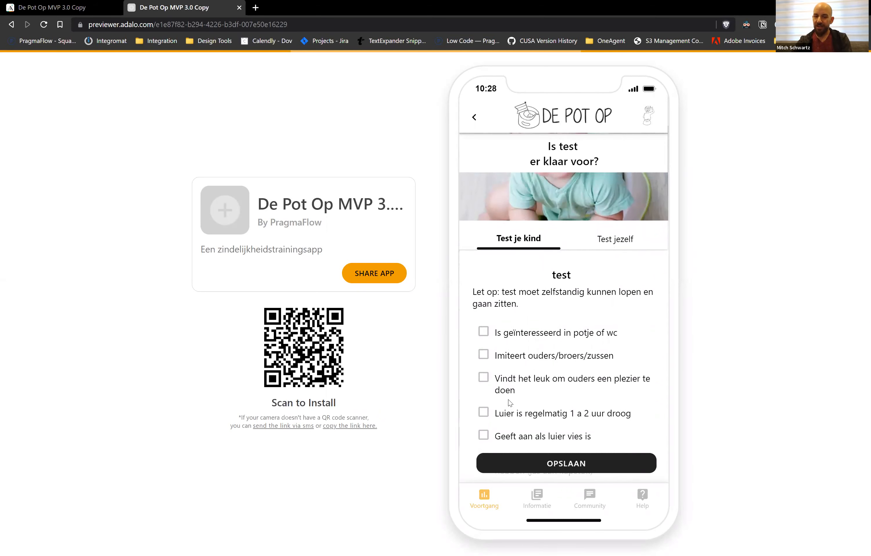
scroll(510, 403, up, 1)
scroll(510, 403, down, 1)
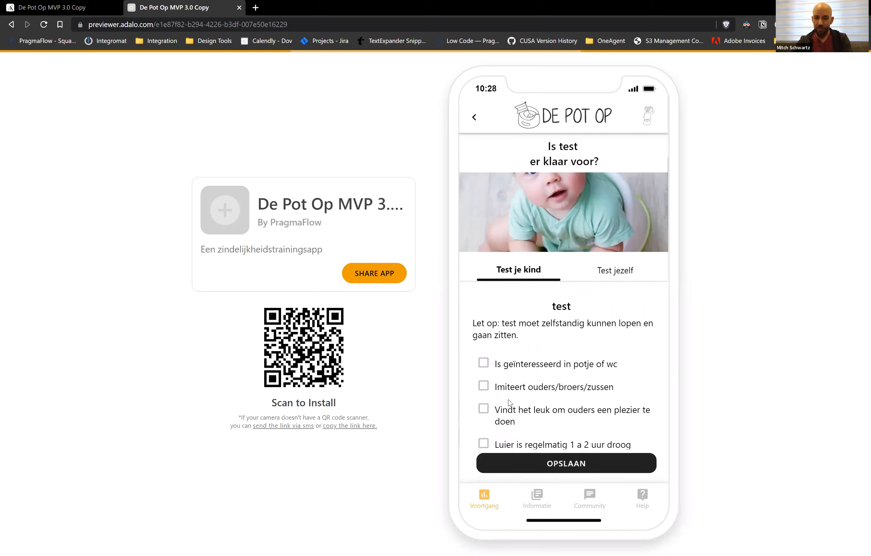
scroll(510, 402, down, 2)
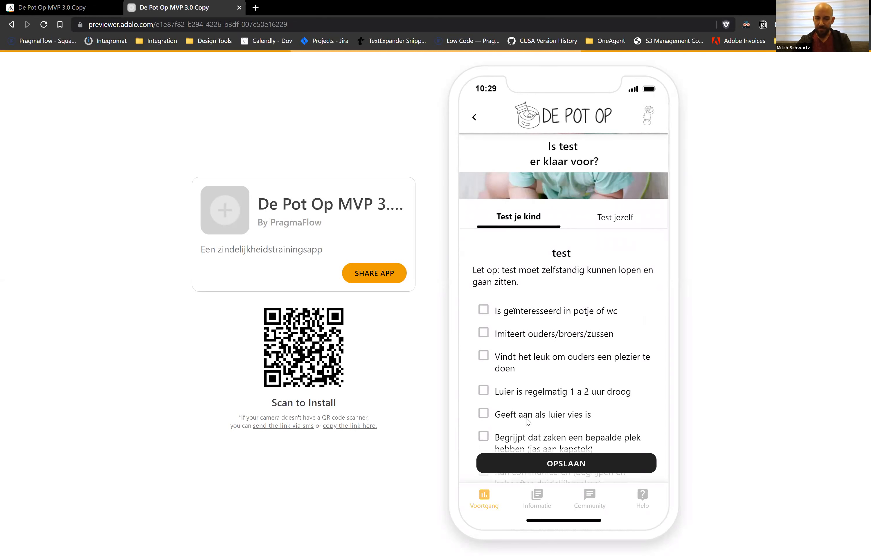
scroll(527, 422, up, 1)
scroll(527, 422, up, 1)
scroll(527, 422, down, 3)
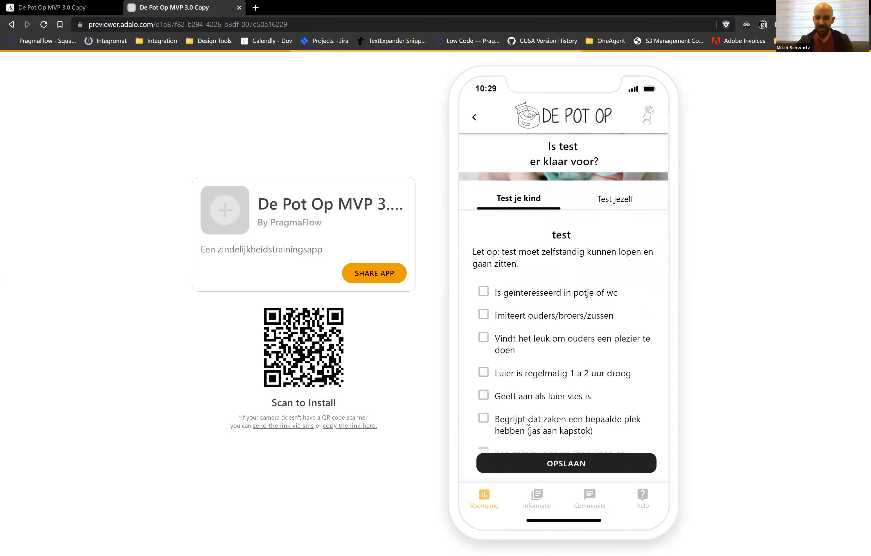
scroll(527, 422, down, 2)
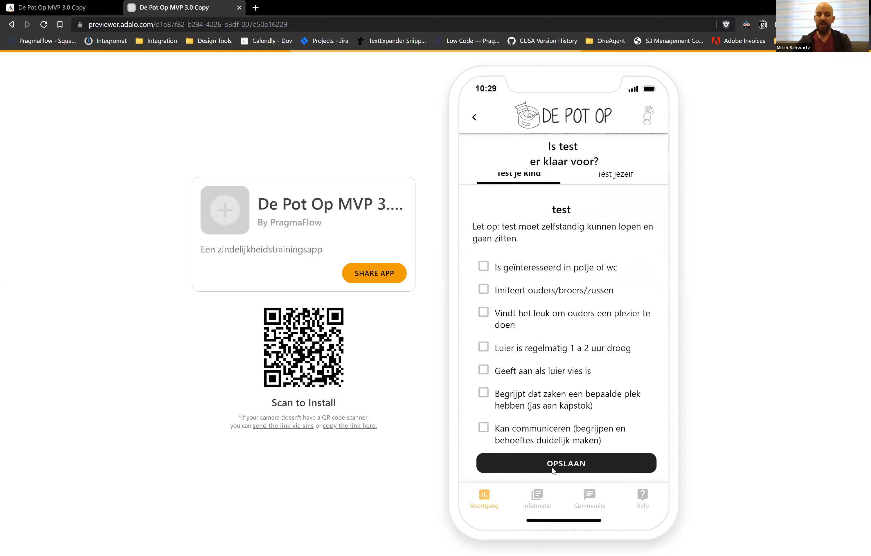
scroll(594, 360, up, 5)
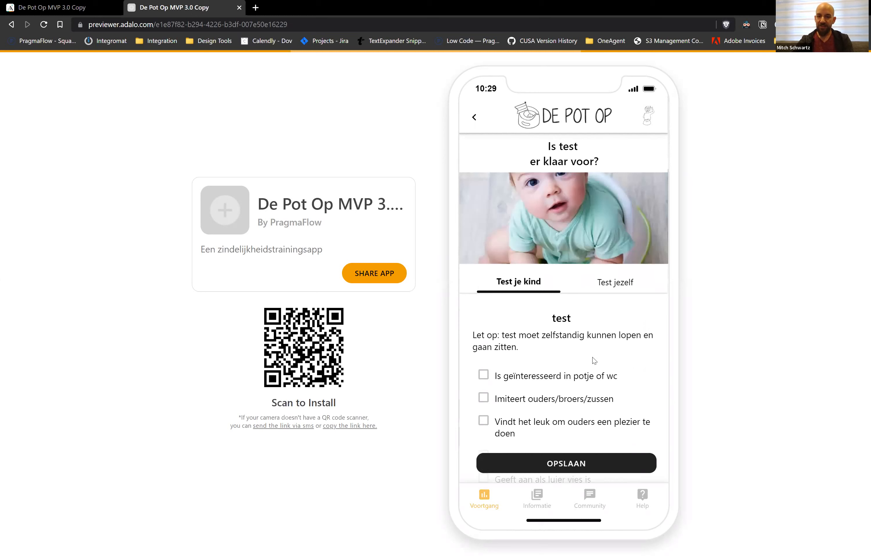
scroll(594, 360, down, 4)
scroll(595, 358, up, 4)
Step: Switch back to the Adalo editor and examine the conditions on the OPSLAAN button's links to Modal self test 2 and Modal self test 1
click(82, 6)
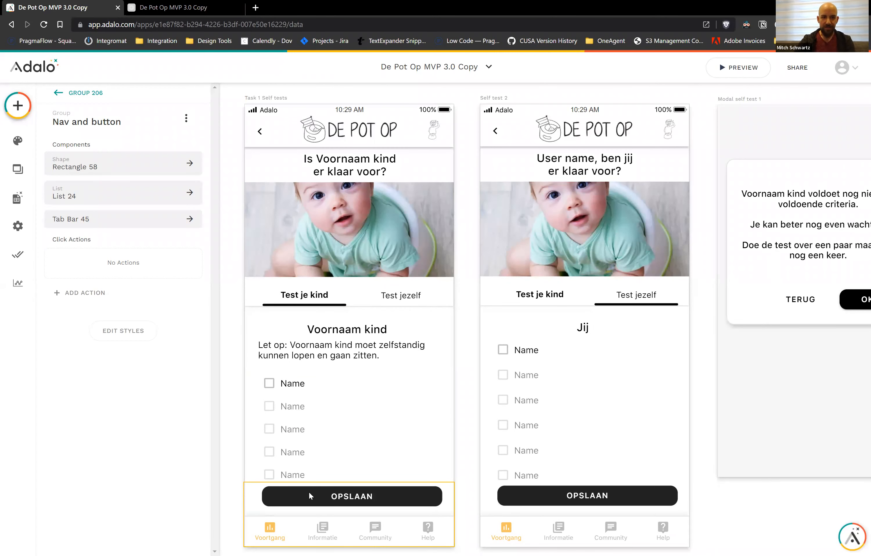
click(315, 385)
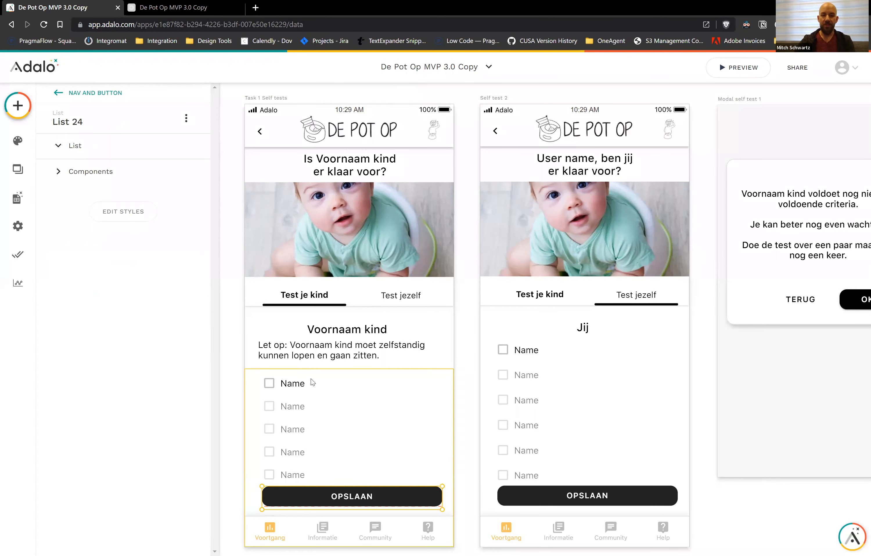
scroll(170, 458, down, 3)
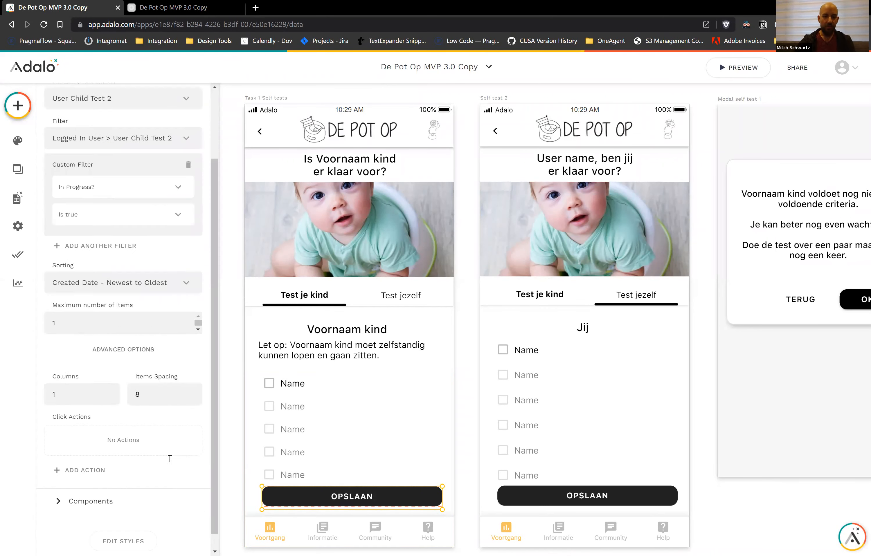
click(310, 493)
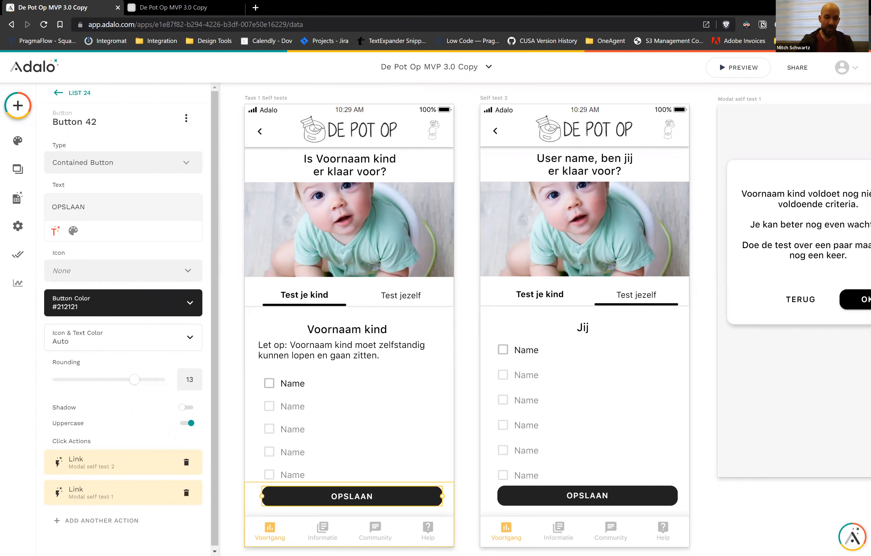
click(127, 463)
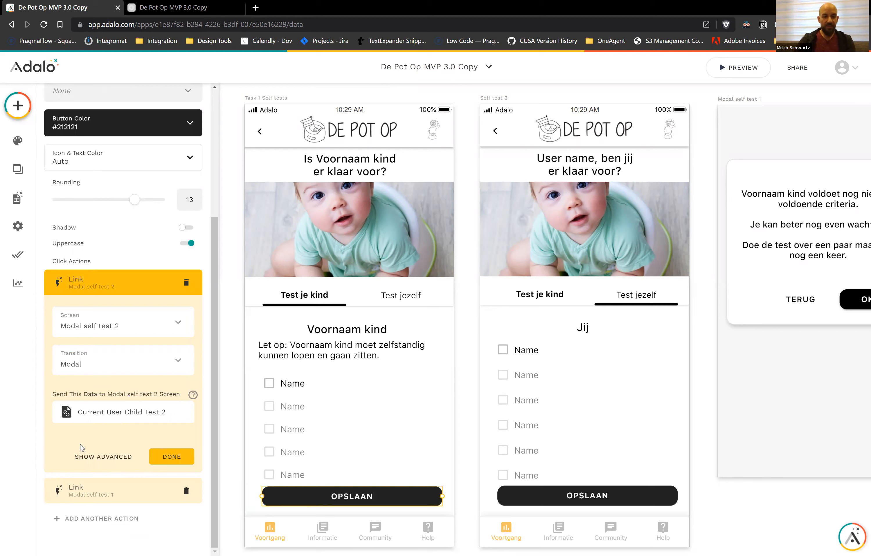
click(83, 457)
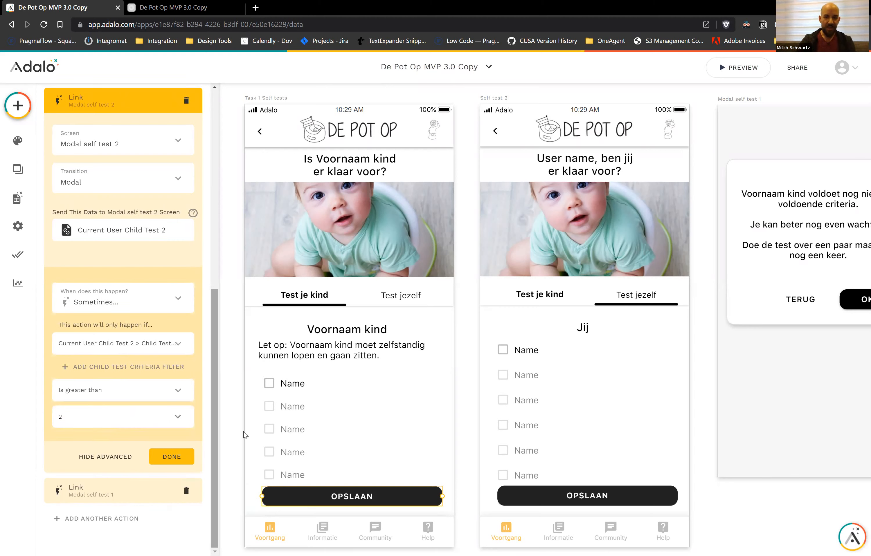
click(120, 491)
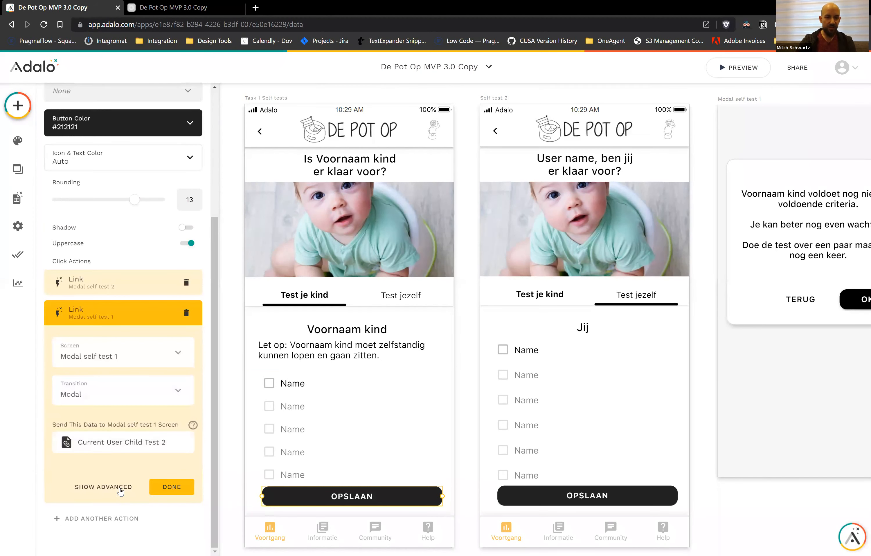
click(121, 492)
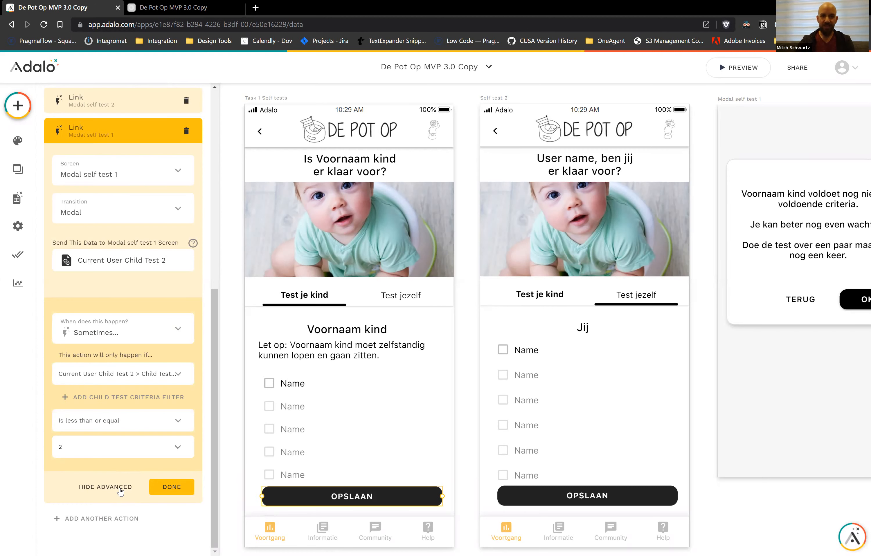
Step: In the app preview, tick the criteria about interest in the potty, pleasing parents, signalling a dirty diaper and being able to communicate
click(165, 7)
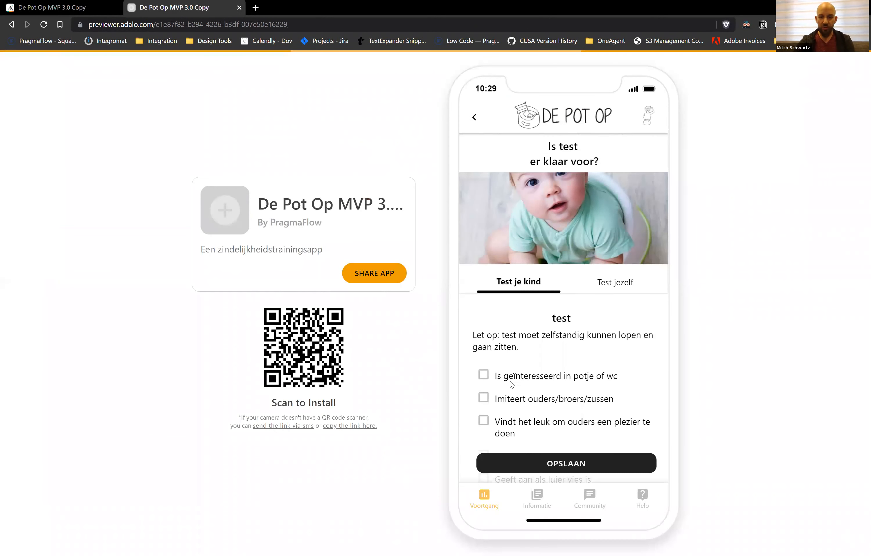
click(483, 375)
scroll(479, 379, down, 2)
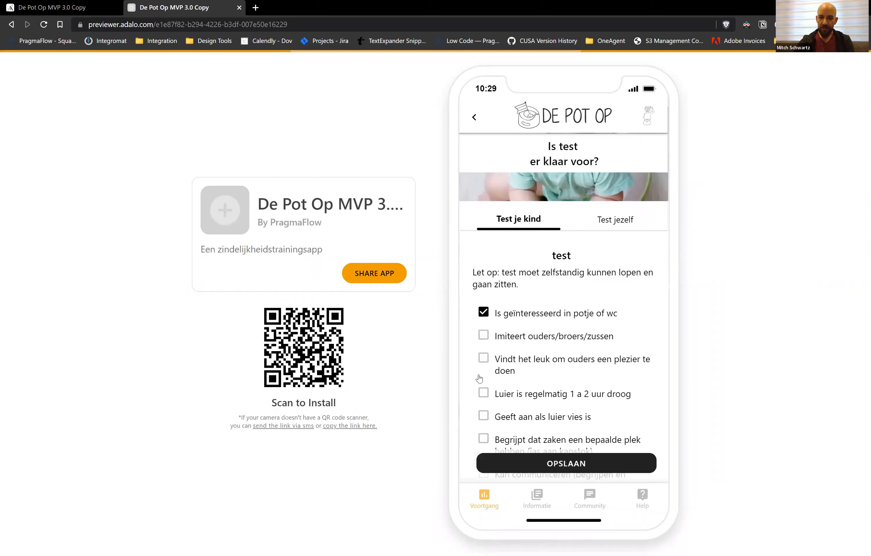
click(483, 359)
click(483, 417)
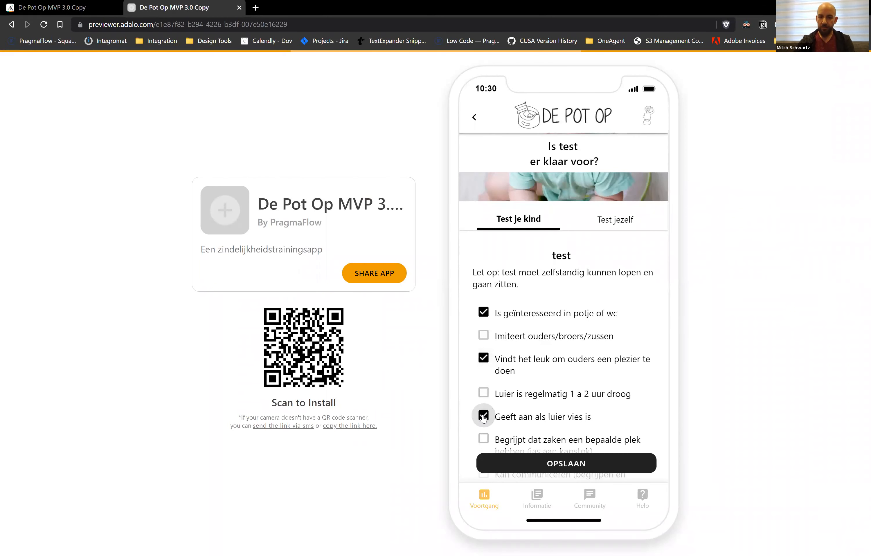
scroll(483, 417, down, 2)
click(483, 416)
Step: Save the child self-test, accept the result modal and reopen Stap 1 Zelf Test
click(526, 463)
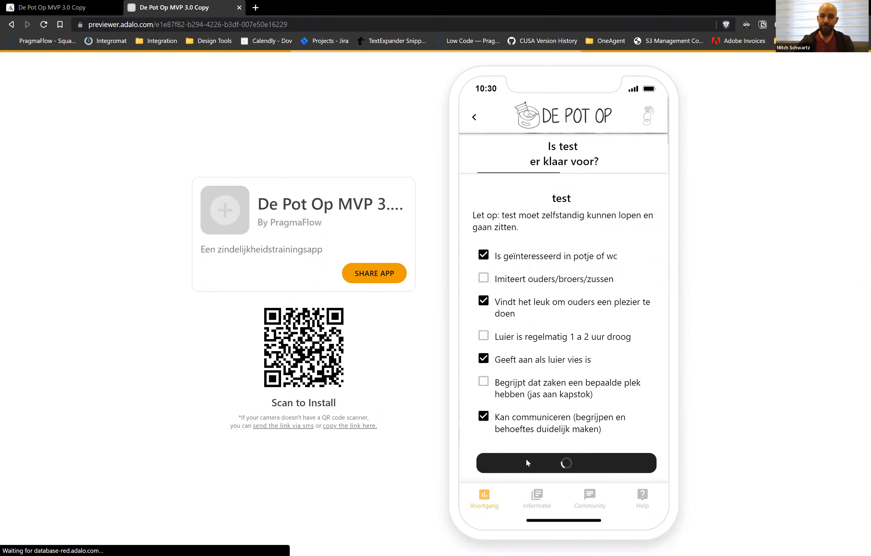
click(613, 305)
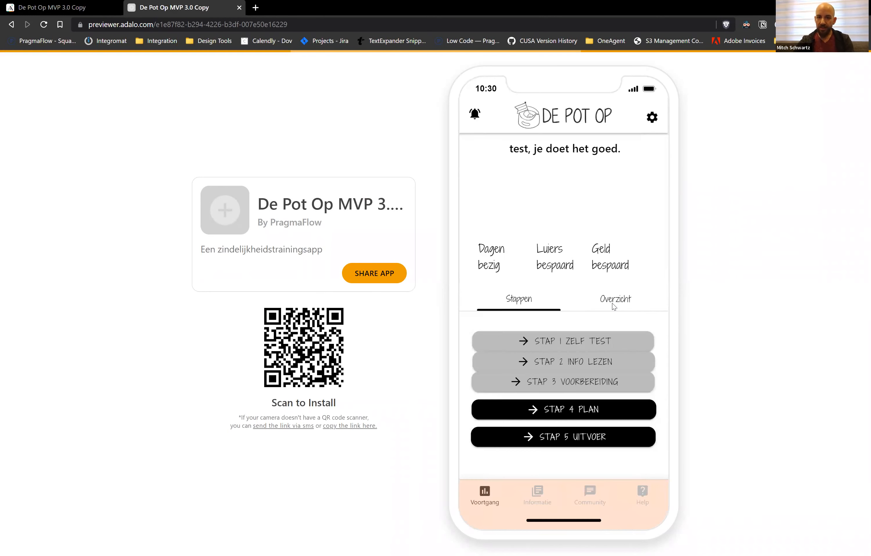
click(573, 344)
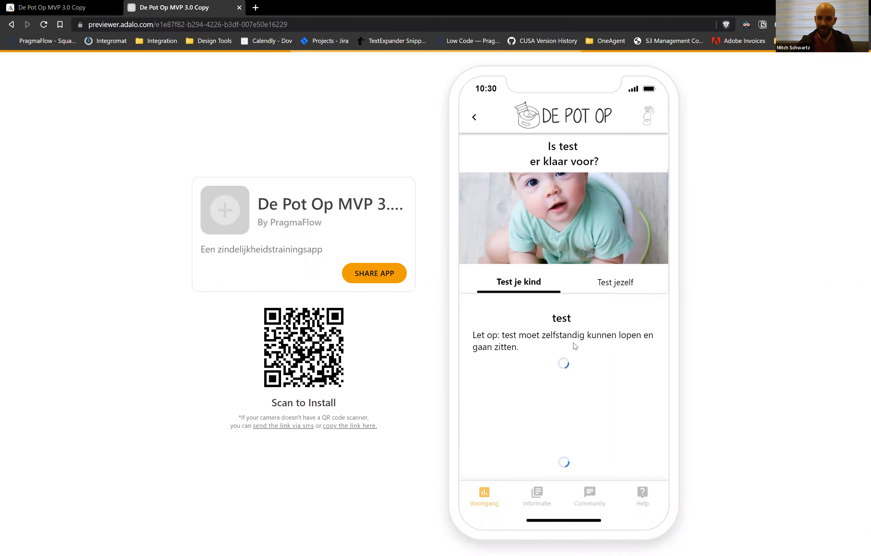
Step: Return to the Adalo editor and review the records of the User Child Test 2 collection, including their criteria and In Progress? values
click(30, 8)
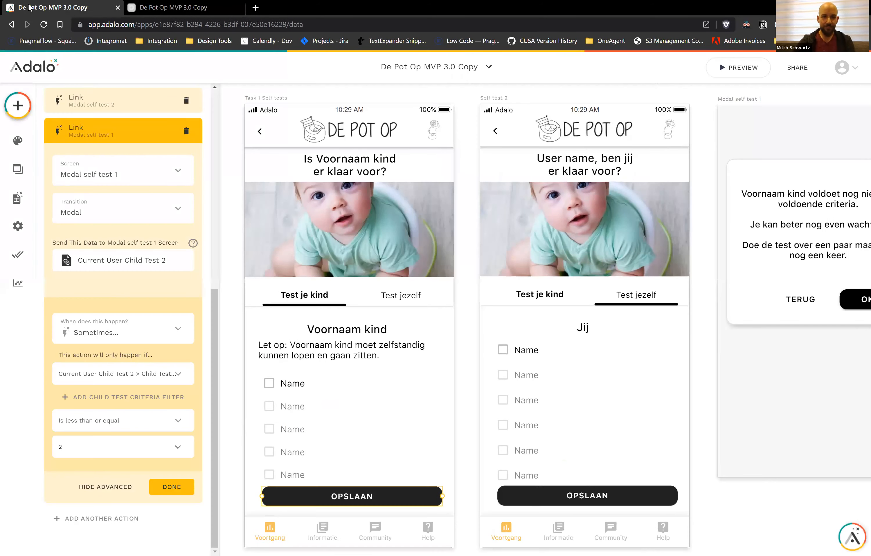
click(16, 198)
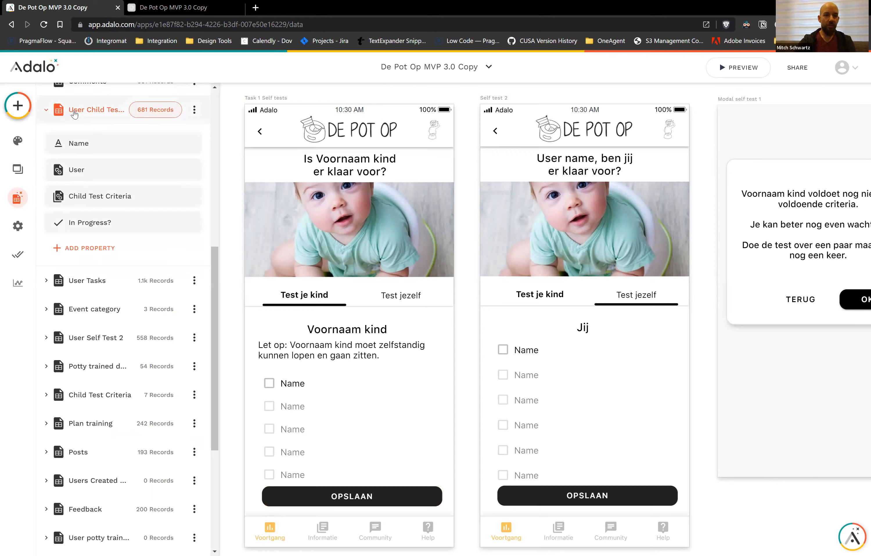
click(148, 114)
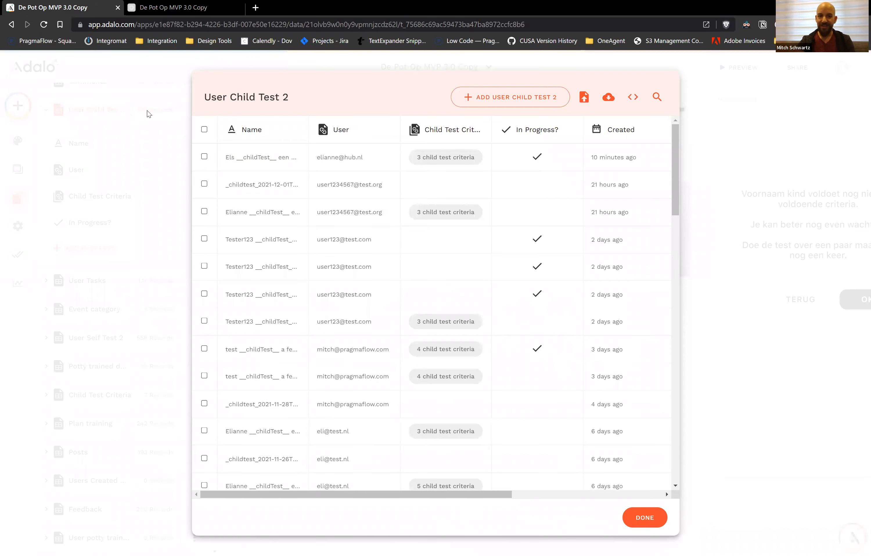
scroll(386, 261, down, 1)
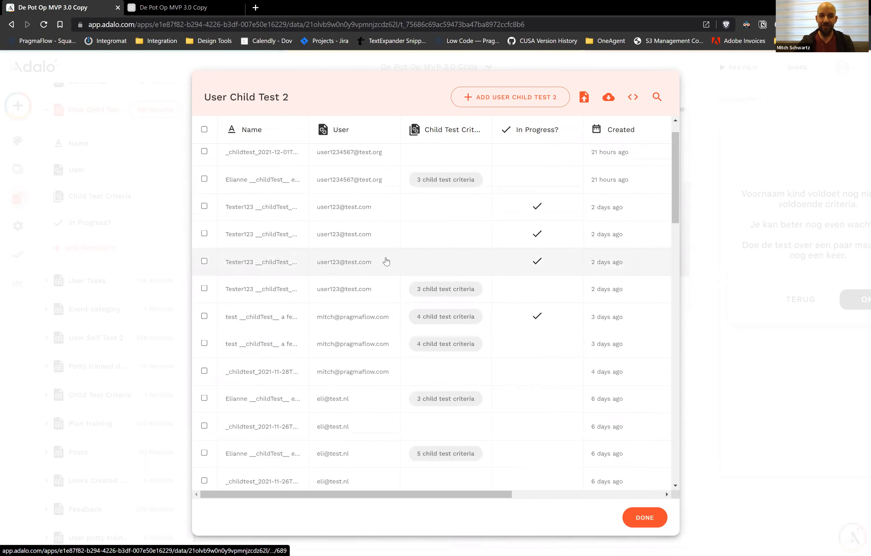
scroll(386, 261, down, 1)
scroll(386, 261, up, 2)
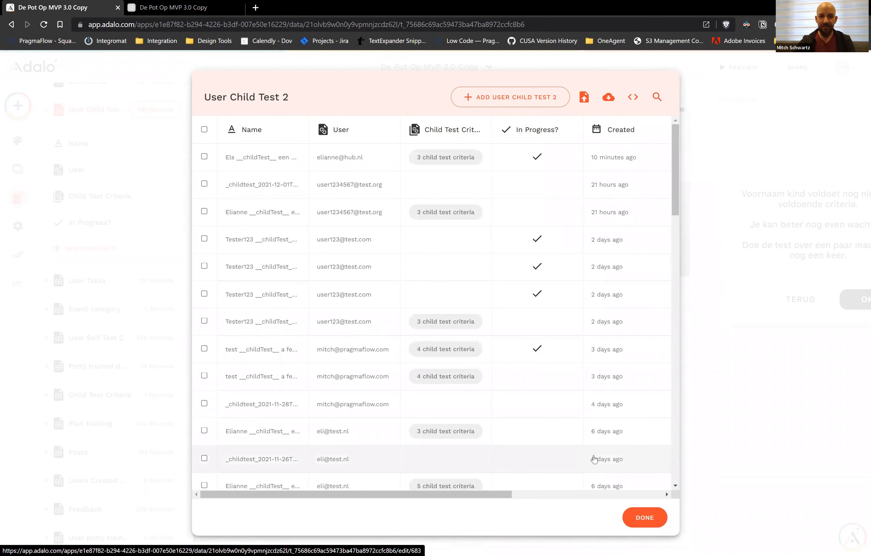
Step: Recheck the In Progress? values in the User Child Test 2 records and close the record table
click(652, 518)
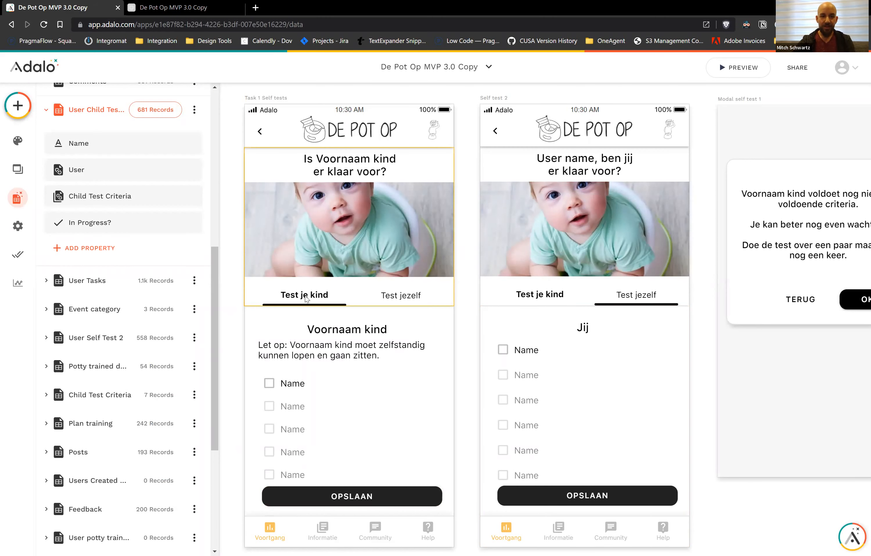
click(259, 100)
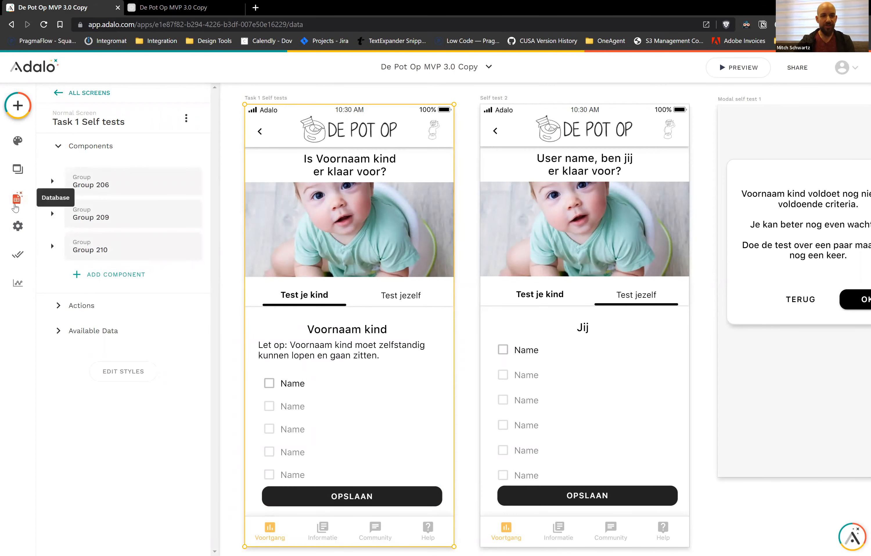
click(17, 198)
click(162, 477)
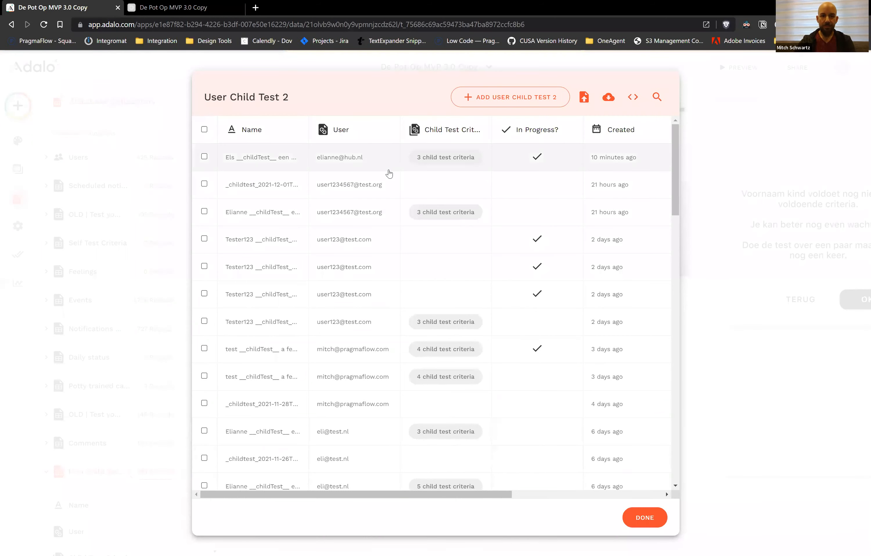
click(643, 513)
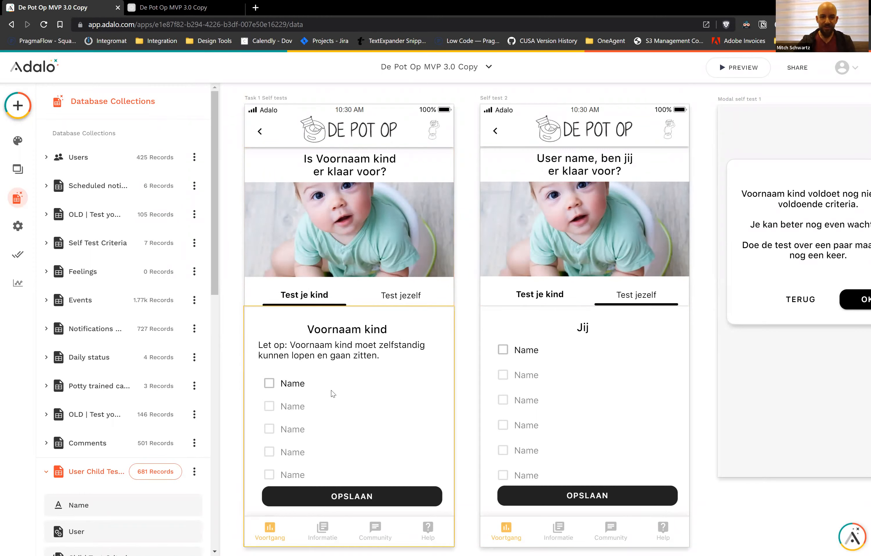
Step: Examine the Task 1 Self tests screen's Create User Child Test 2 action, including its field values and the condition for when it runs
click(274, 100)
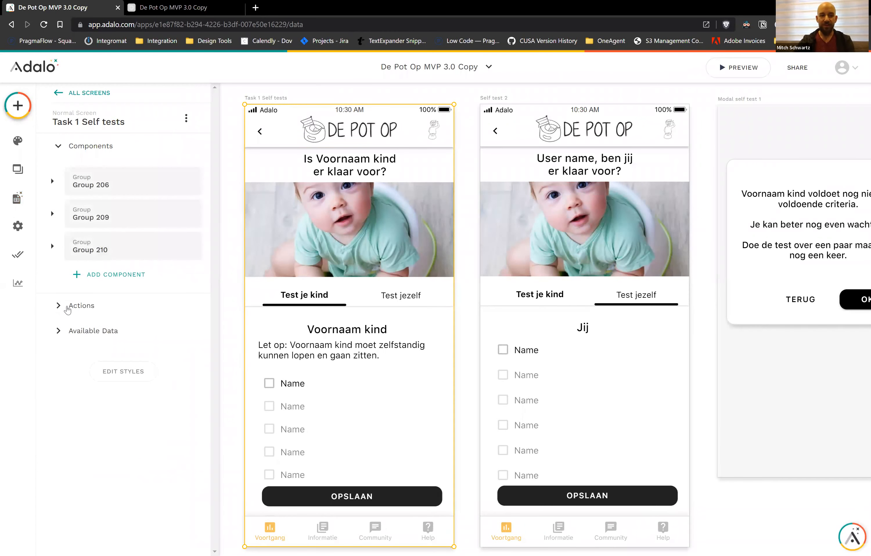
click(67, 309)
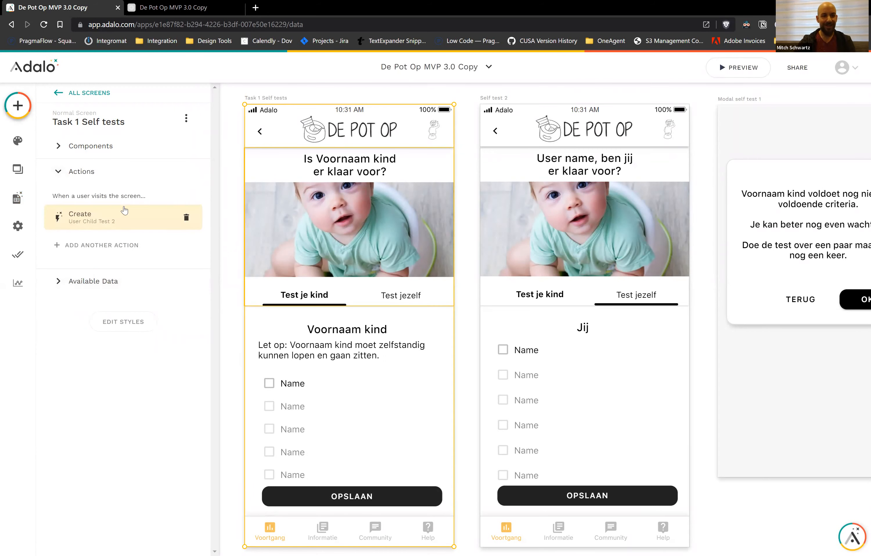
click(121, 218)
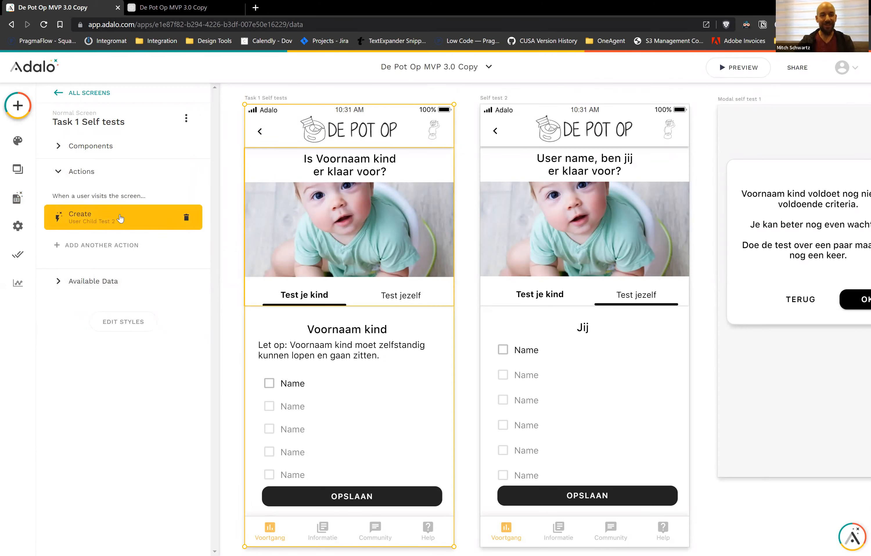
click(120, 219)
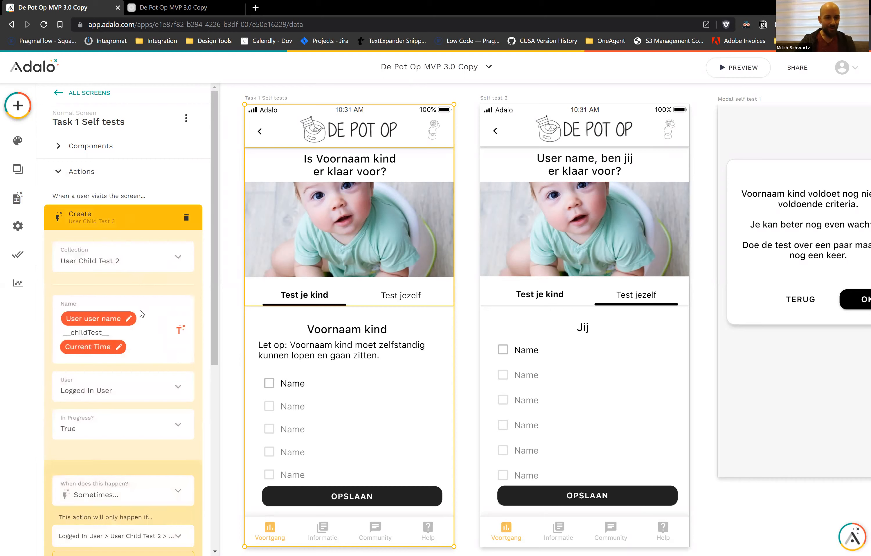
scroll(125, 318, down, 7)
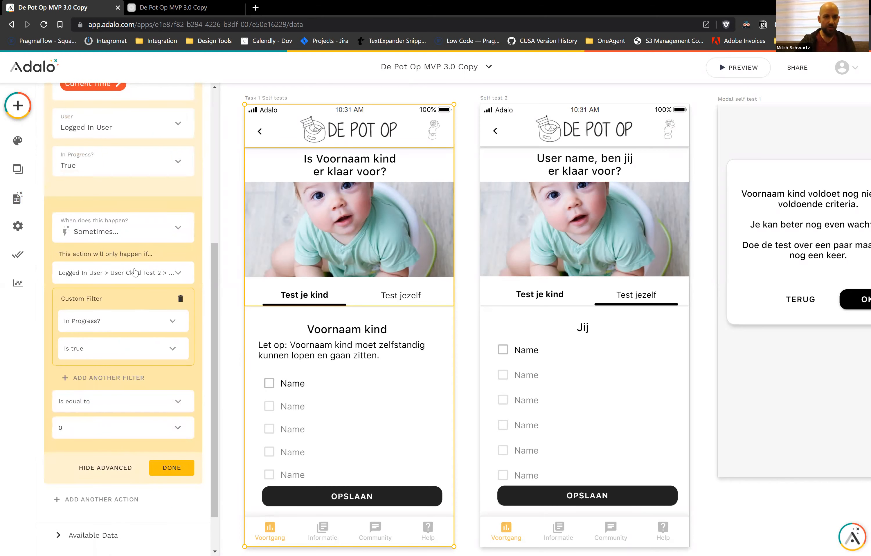
Step: Check the ticked criteria in the app preview against the User Child Test 2 records in the Adalo editor
click(155, 7)
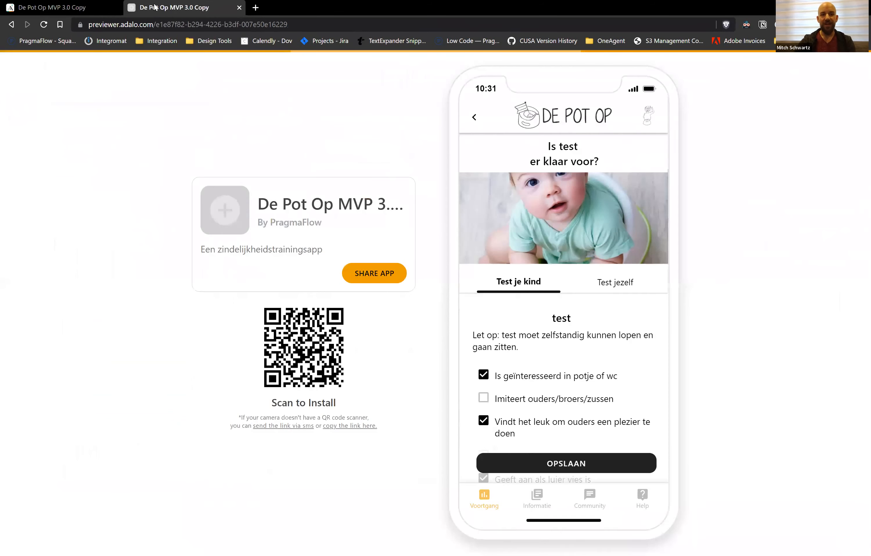
click(67, 4)
click(17, 200)
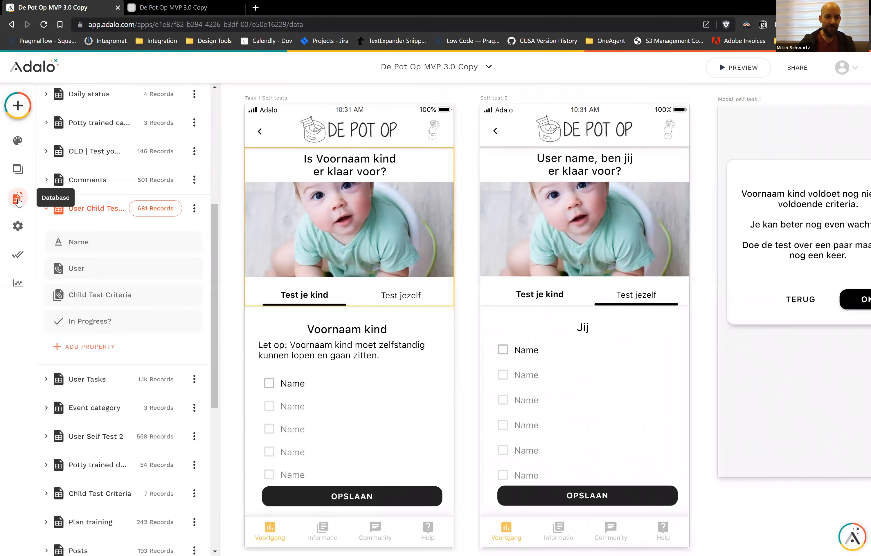
click(155, 212)
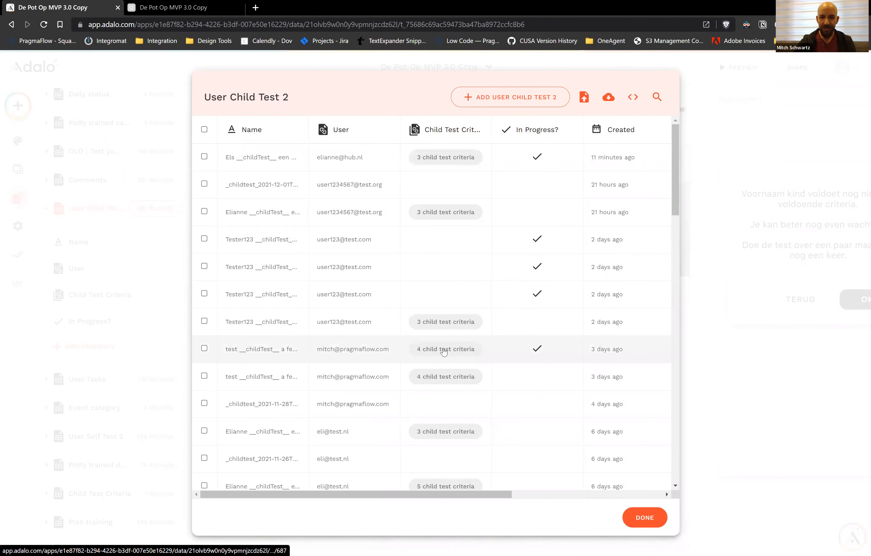
scroll(528, 350, right, 3)
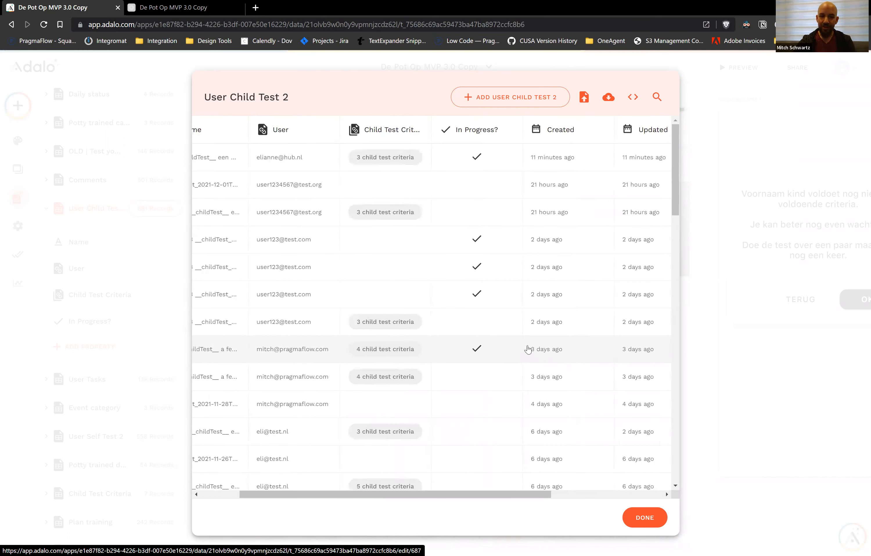
scroll(528, 350, left, 3)
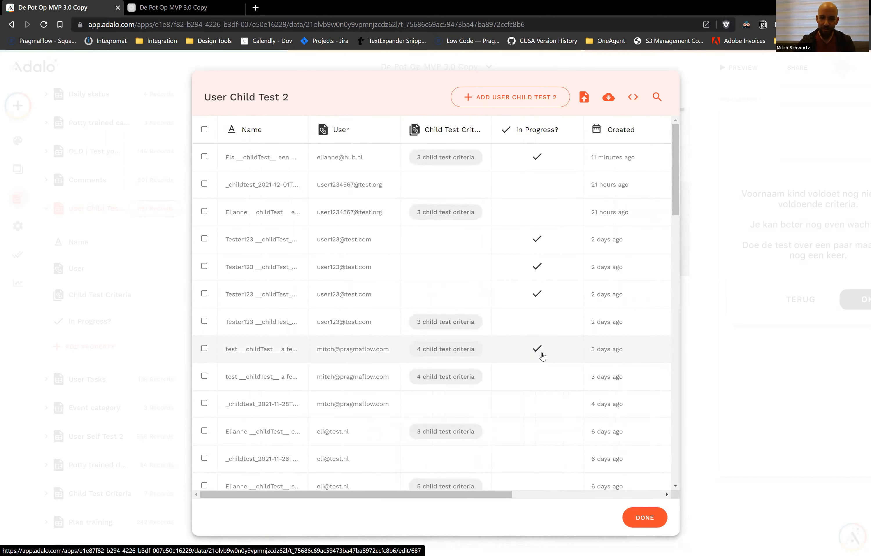
Step: Delete the in-progress "test __childTest__" record with 4 child test criteria from User Child Test 2 and close the record table
click(204, 348)
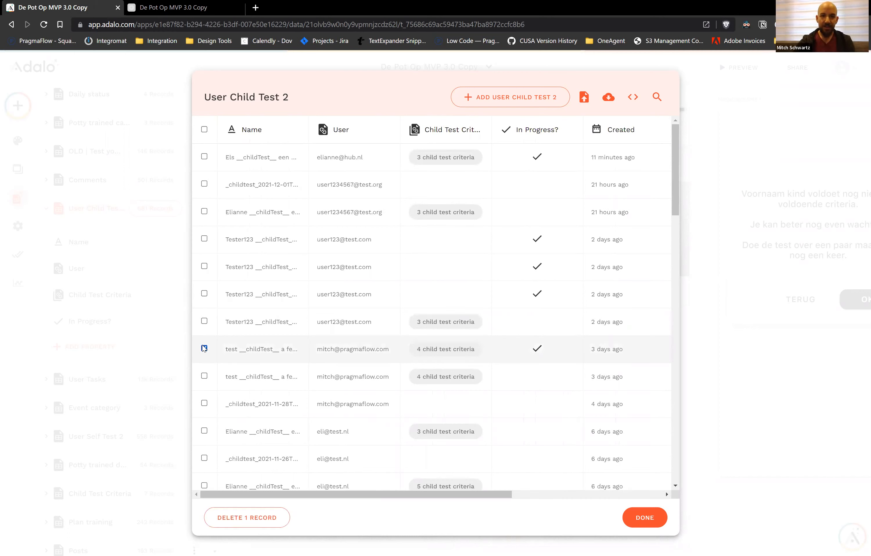
click(245, 517)
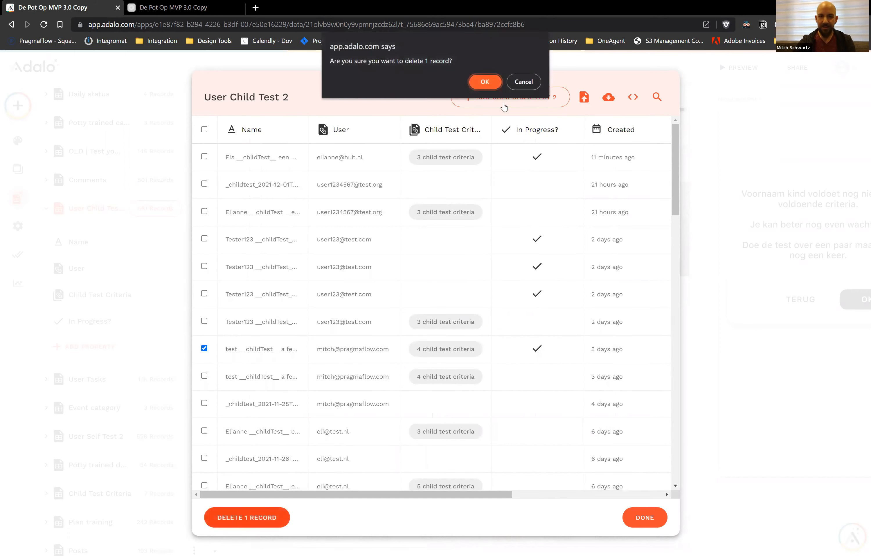
click(483, 81)
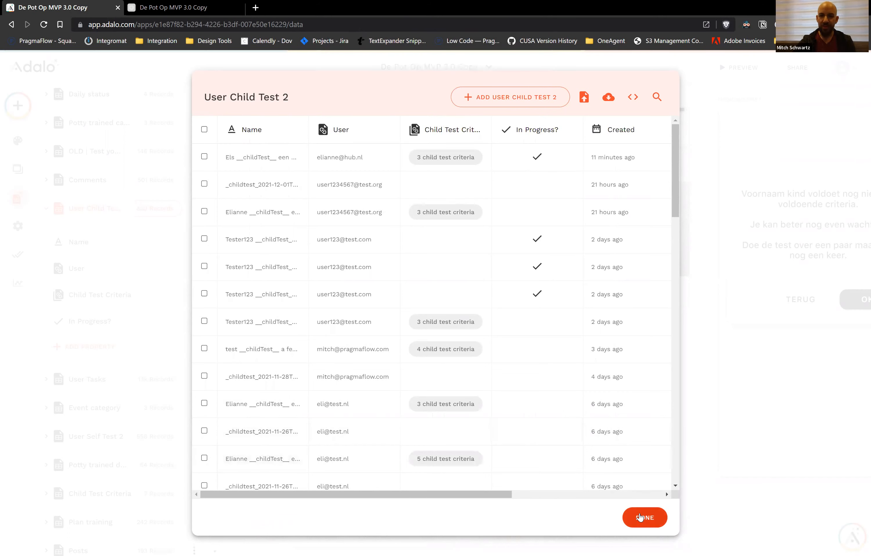
click(641, 517)
Step: Switch to the app preview, reload it and reopen the Stap 1 Zelf Test screen
click(172, 8)
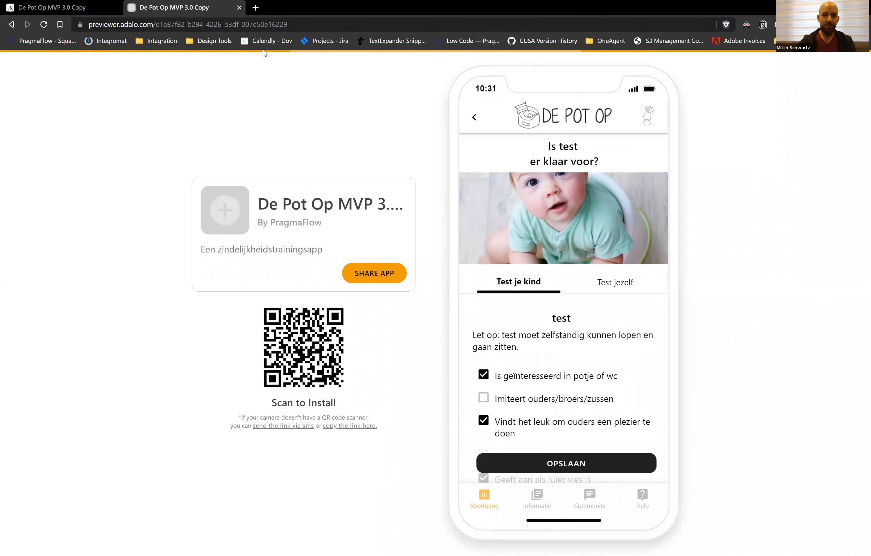
right_click(531, 358)
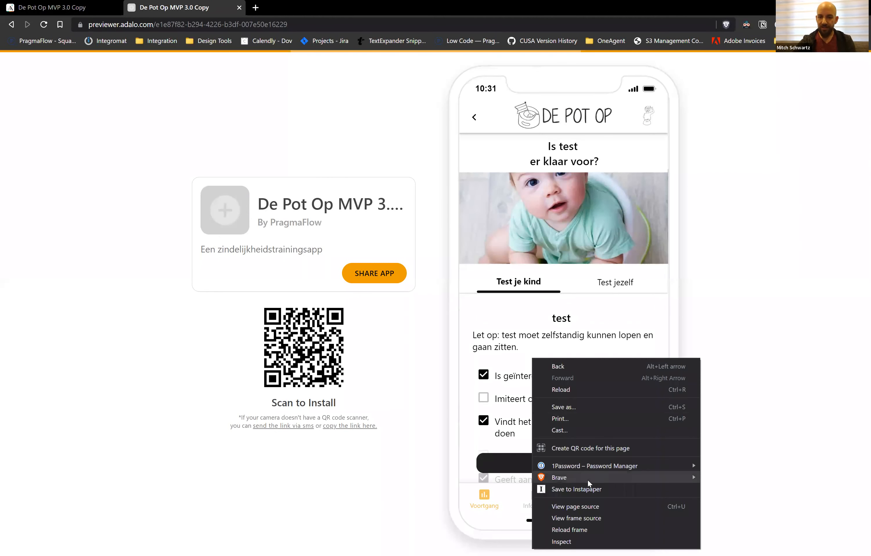
click(574, 388)
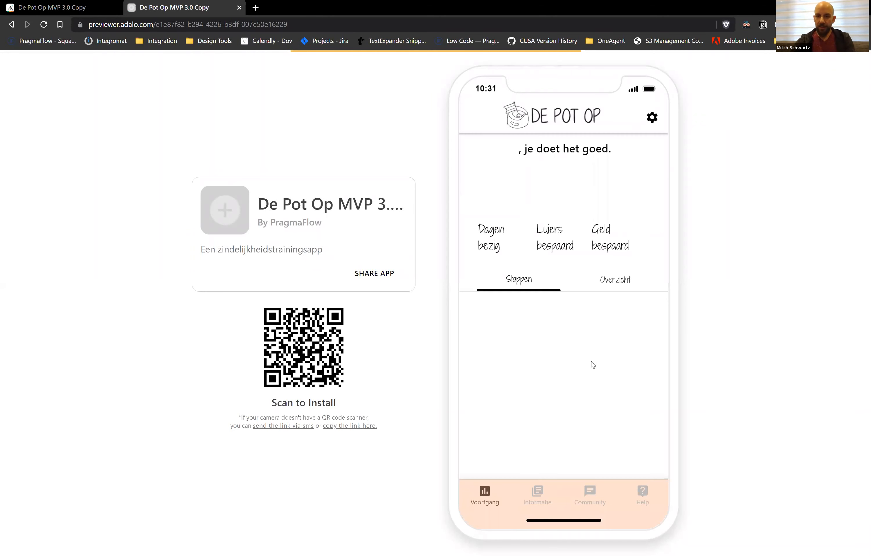
click(554, 344)
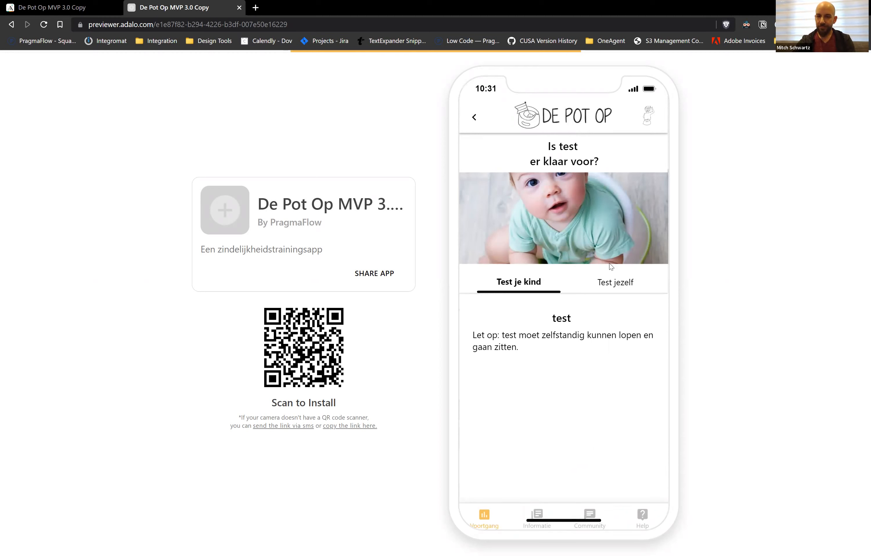
Step: Check the Test jezelf and Test je kind views of the self-test and reload the preview frame
click(606, 287)
click(526, 283)
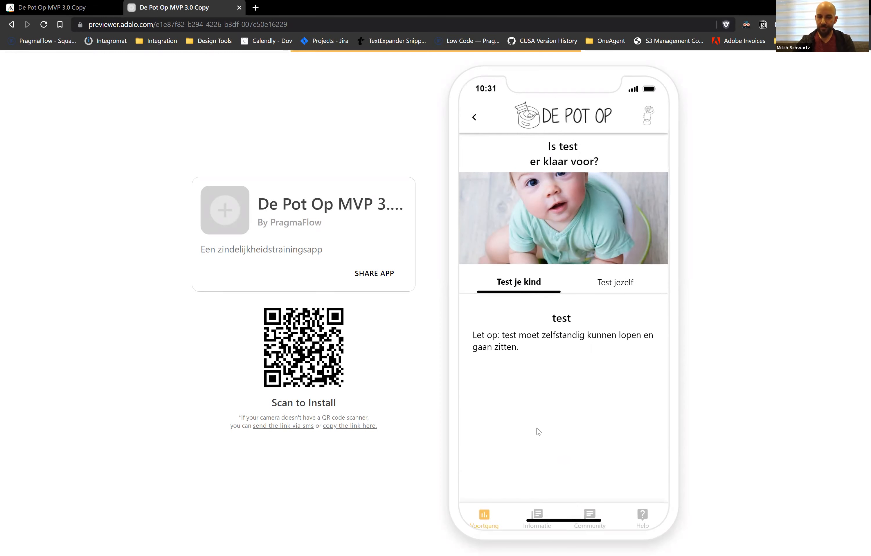
right_click(538, 439)
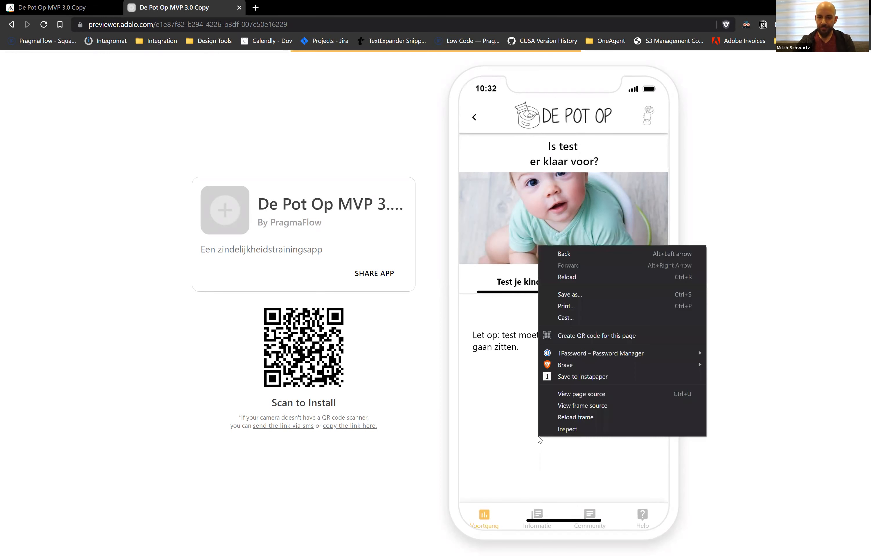
click(573, 417)
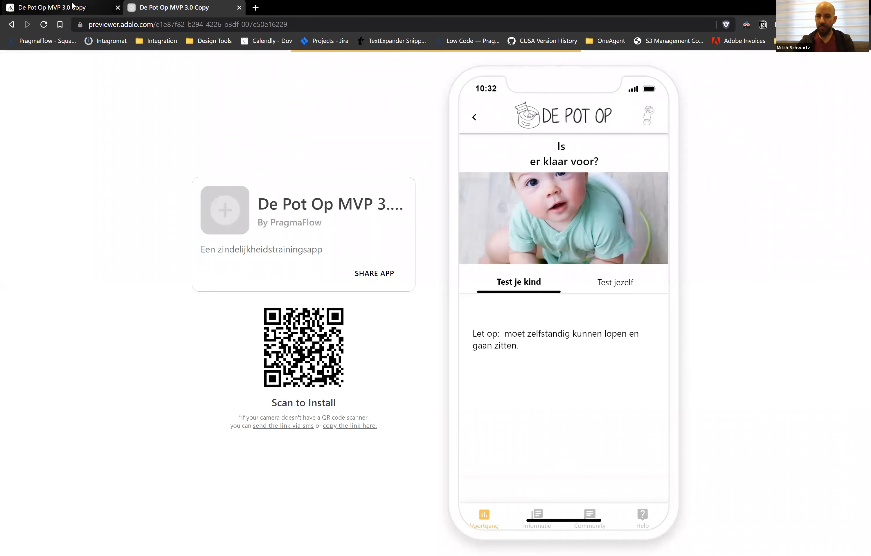
Step: Return to the Adalo editor and examine the filter, sorting and item limit of the Load Current User Test list
click(72, 5)
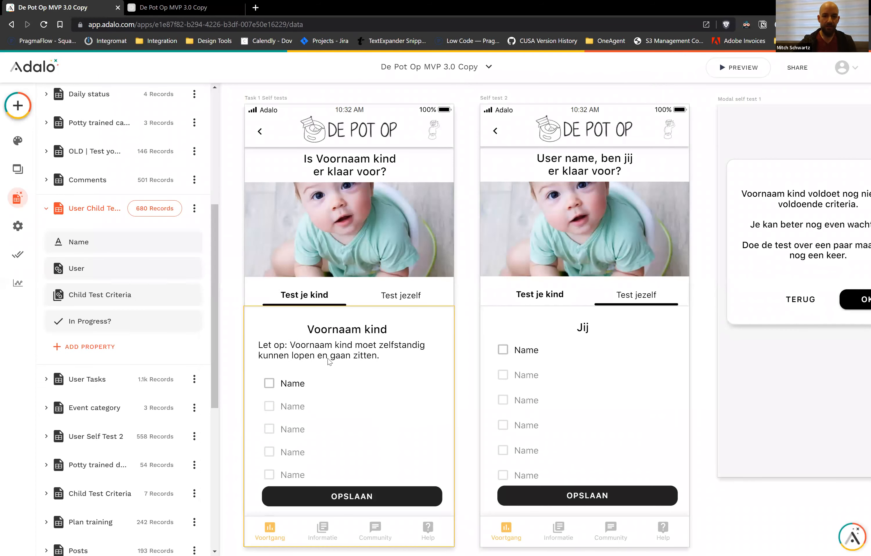
scroll(329, 361, down, 1)
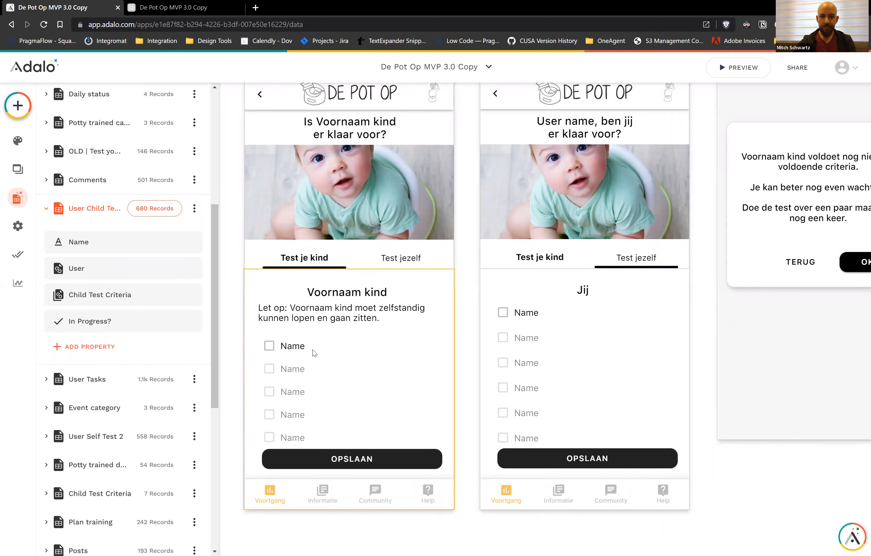
click(331, 339)
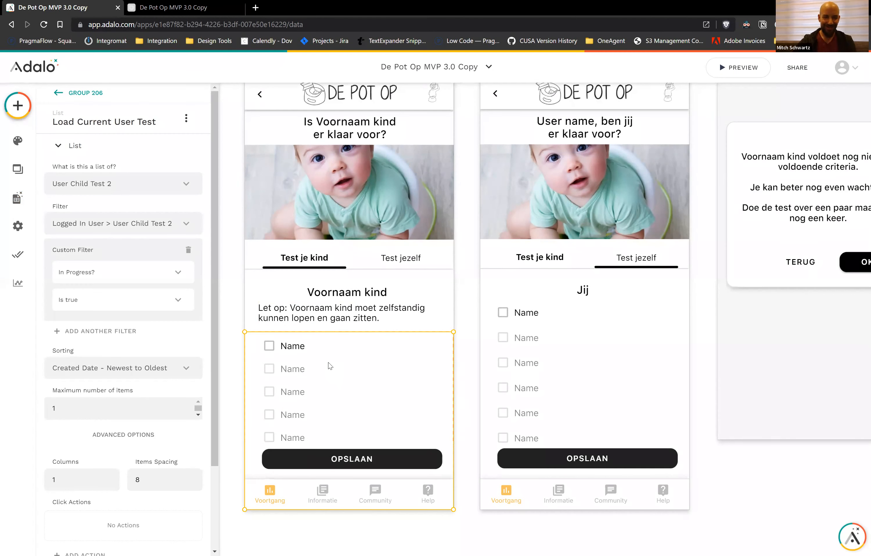
Step: Review the User Child Test 2 records again, including their In Progress?, Created and Updated values
click(17, 199)
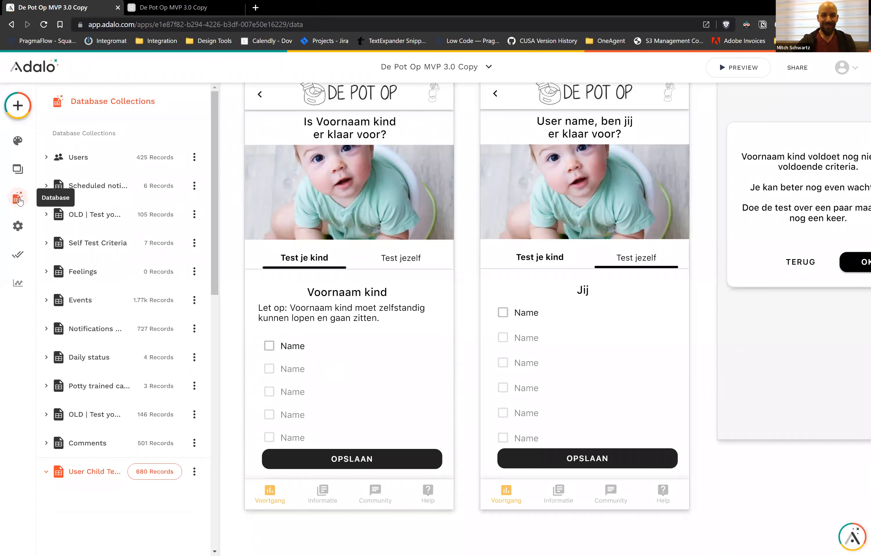
click(154, 473)
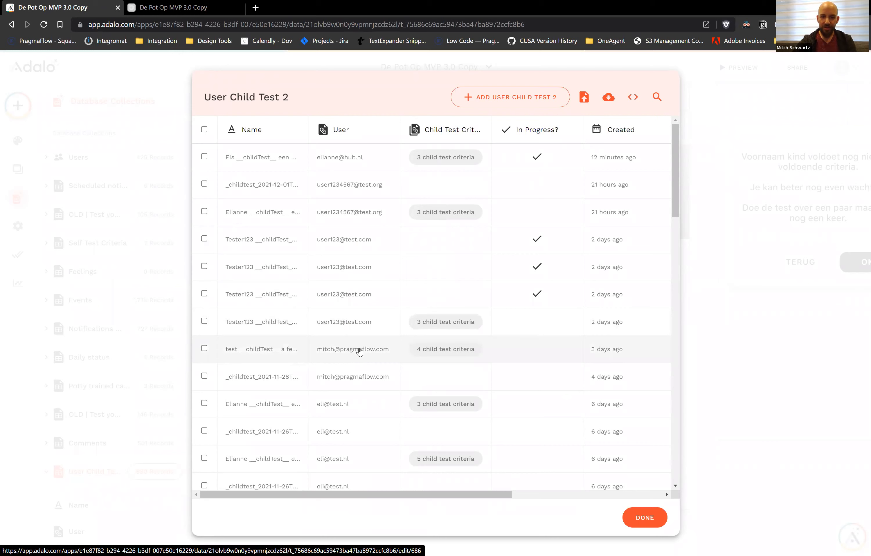
scroll(546, 356, right, 5)
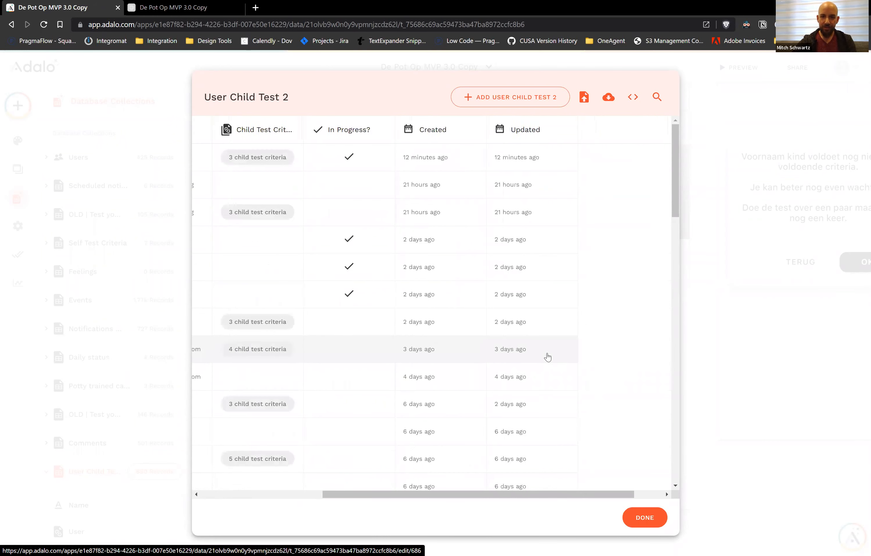
scroll(548, 357, left, 5)
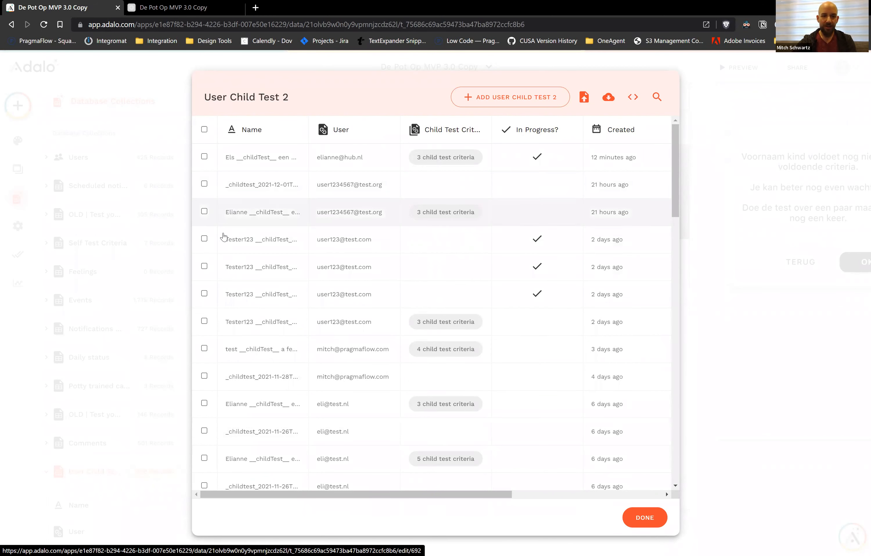
Step: Delete the User Child Test 2 records "test __childTest__" and "_childtest_2021-11-28T..." of the test account and close the record table
click(204, 348)
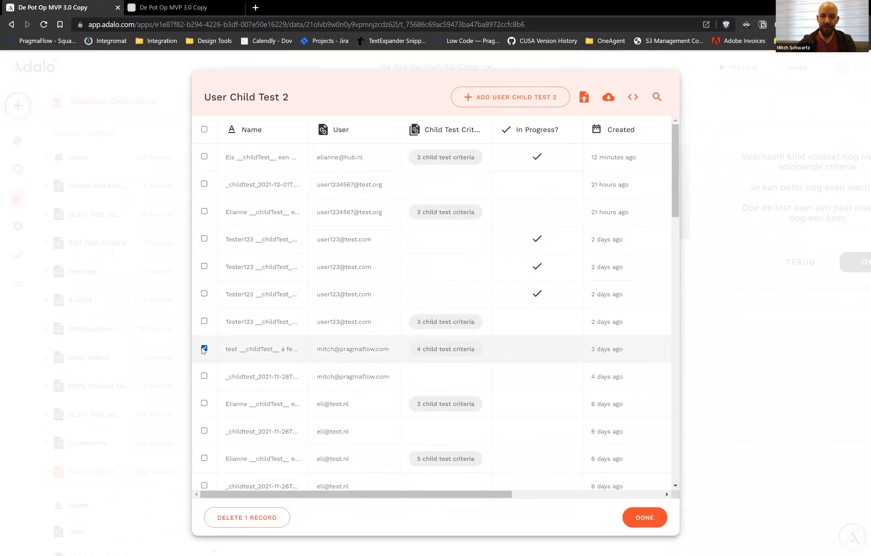
click(202, 377)
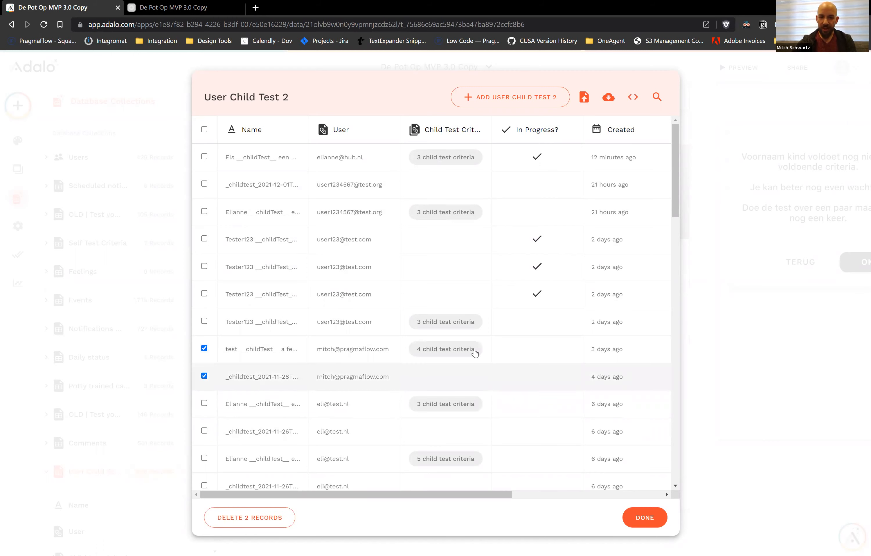
click(278, 518)
click(492, 83)
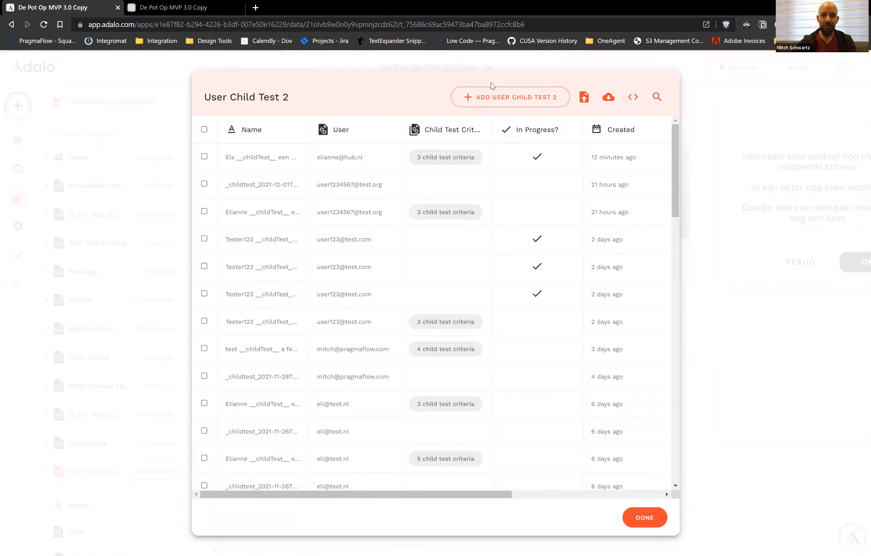
click(717, 238)
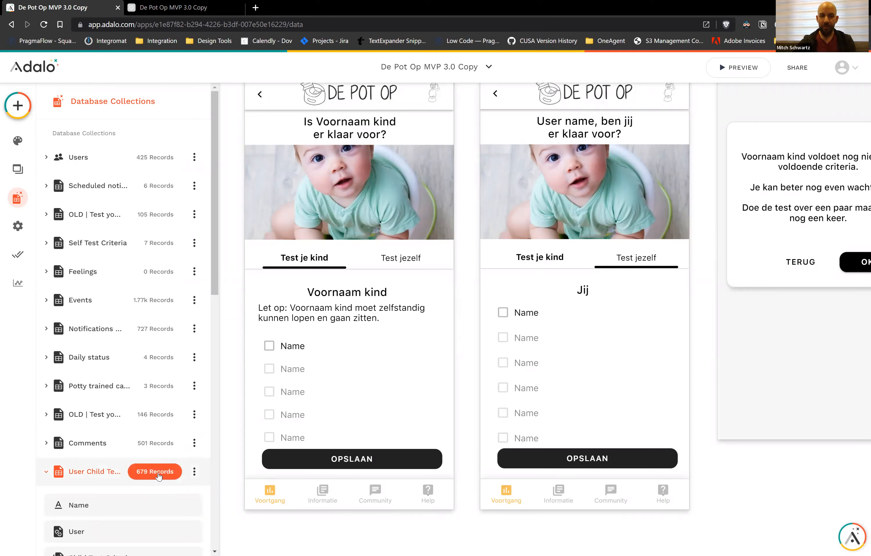
Step: Switch to the De Pot Op preview and look through the child criteria checklist under Test je kind
click(172, 7)
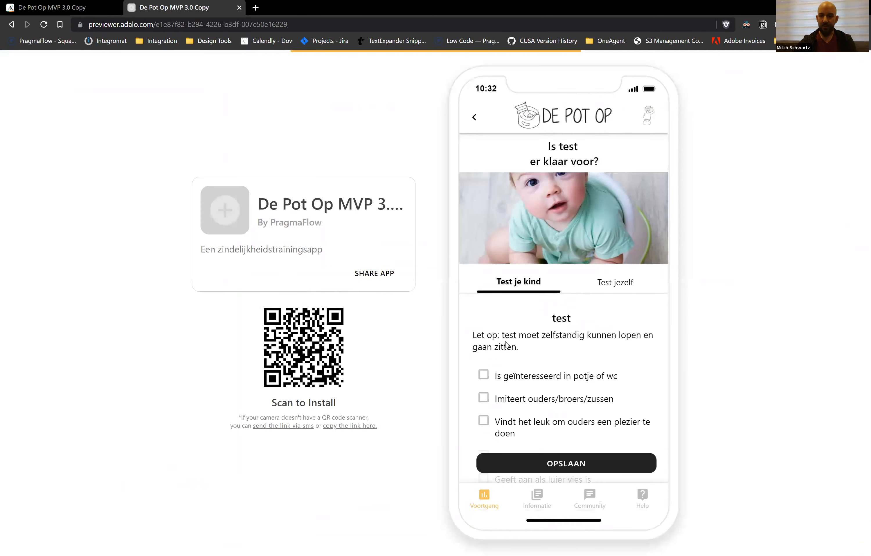
scroll(530, 359, down, 3)
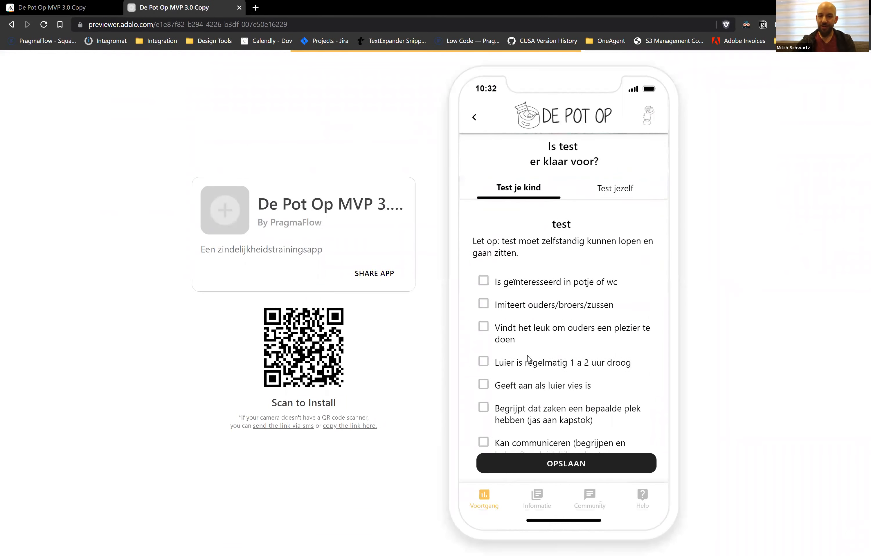
scroll(528, 359, up, 3)
scroll(529, 358, down, 1)
scroll(529, 358, up, 1)
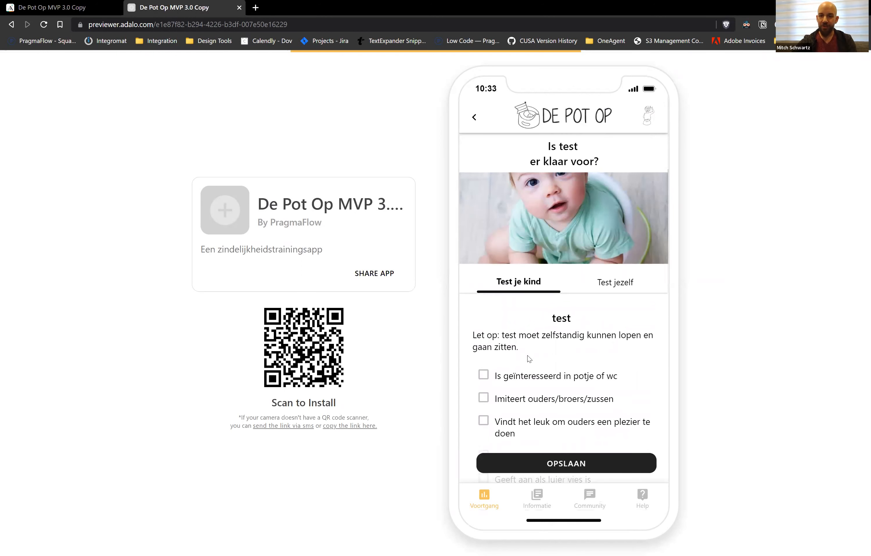
scroll(530, 359, down, 1)
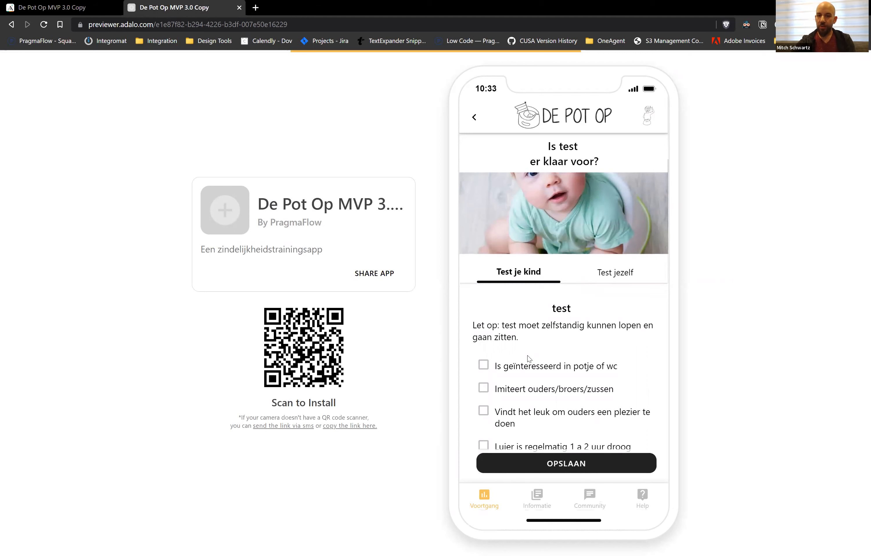
scroll(528, 358, down, 3)
scroll(528, 359, up, 4)
Step: Check "Is geïnteresseerd in potje of wc" and "Imiteert ouders/broers/zussen", save the child test and go back to the checklist
click(483, 376)
click(483, 399)
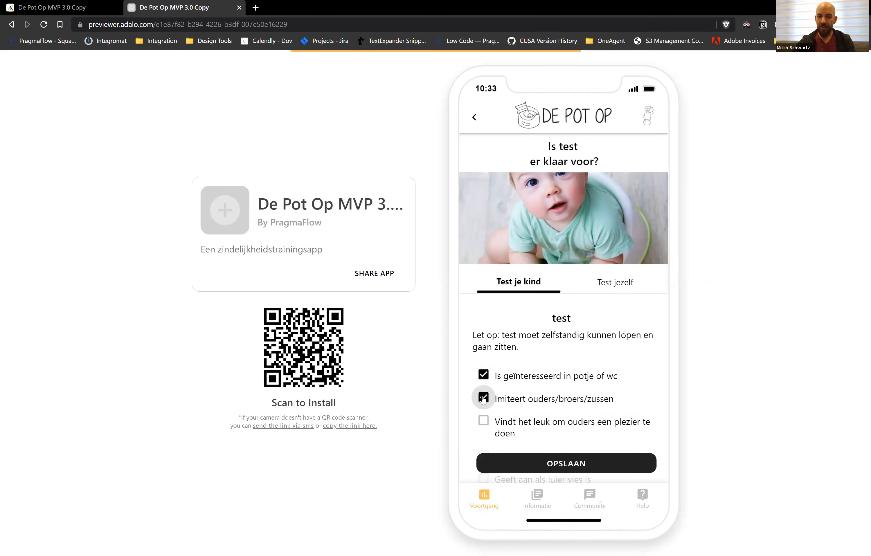
click(555, 465)
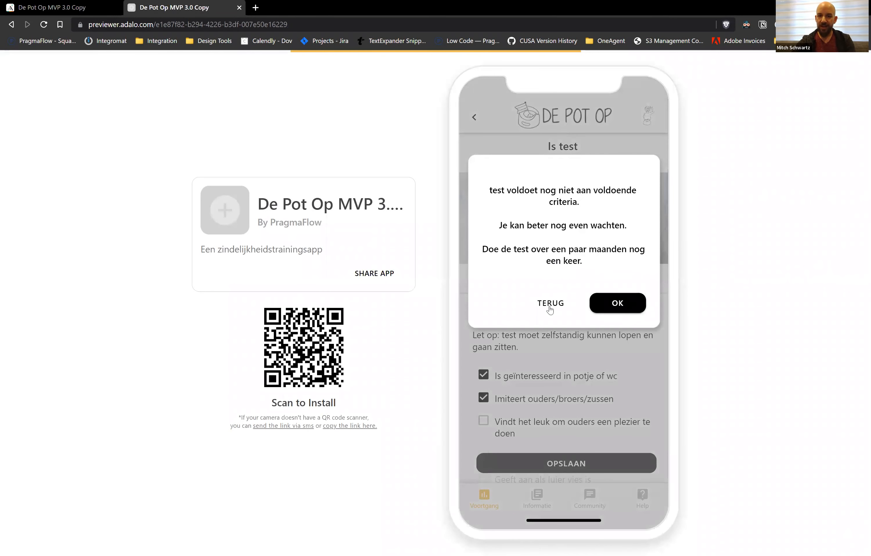
click(551, 304)
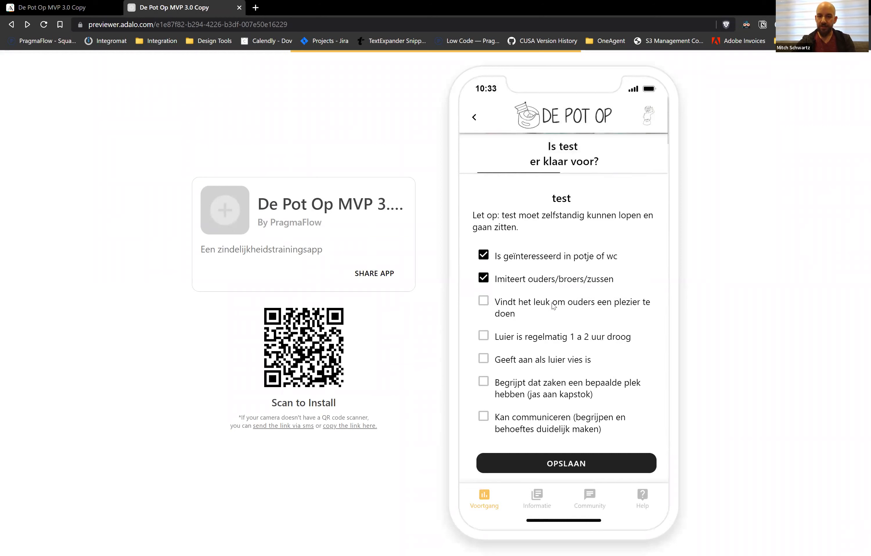
Step: Check "Vindt het leuk om ouders een plezier te doen" and "Luier is regelmatig 1 a 2 uur droog", save and go back to the checklist
click(483, 300)
click(483, 335)
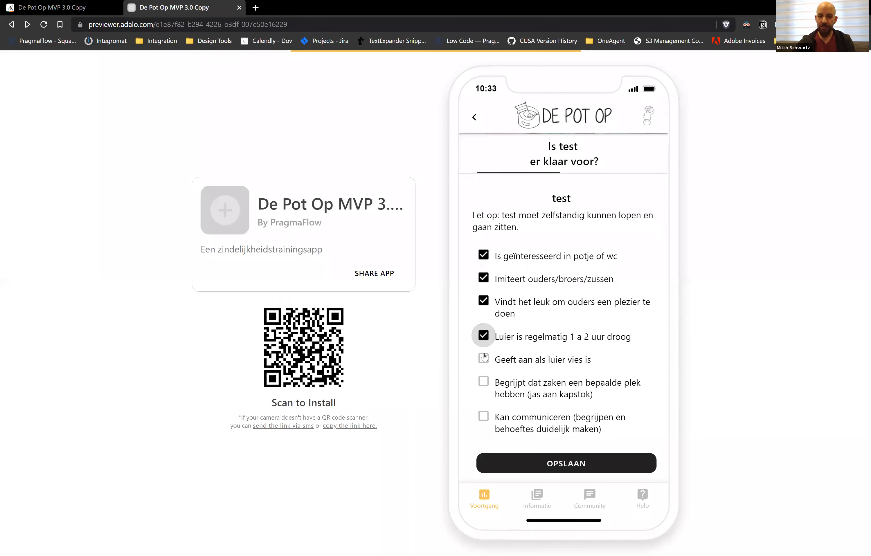
click(546, 464)
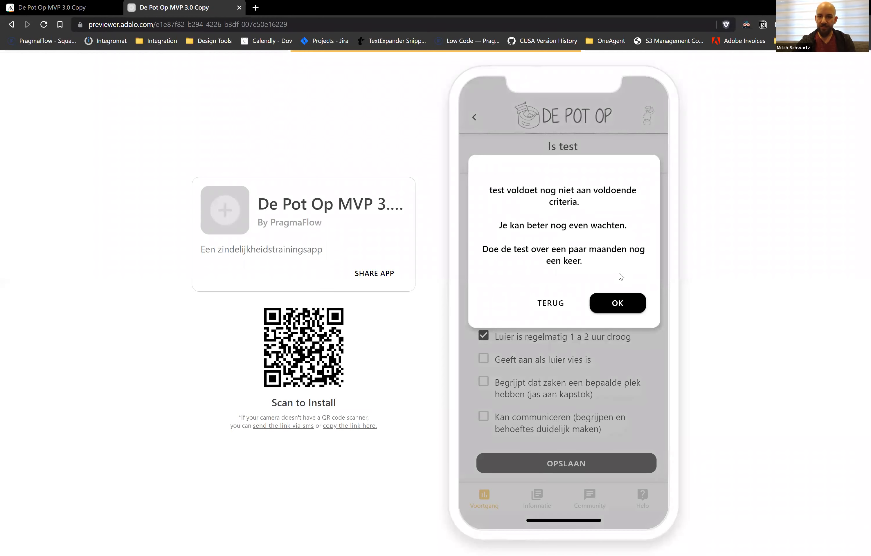
click(549, 302)
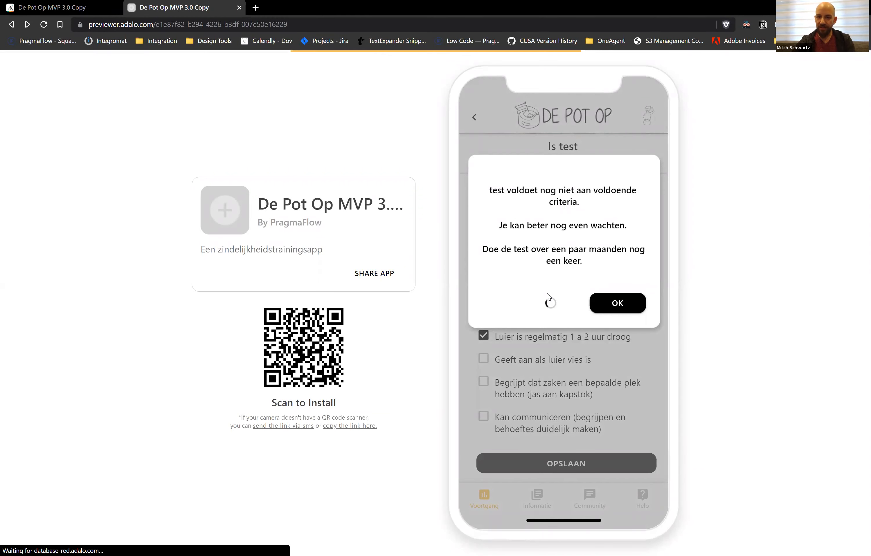
Step: Check the last three child criteria, from "Geeft aan als luier vies is" to "Kan communiceren", save the test and accept the result with OK
click(484, 358)
click(483, 381)
click(484, 416)
click(549, 463)
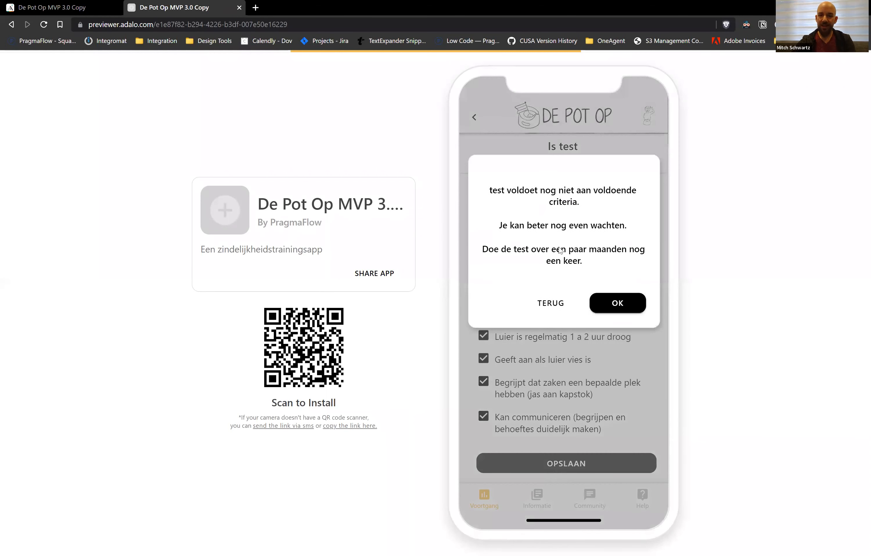
click(618, 304)
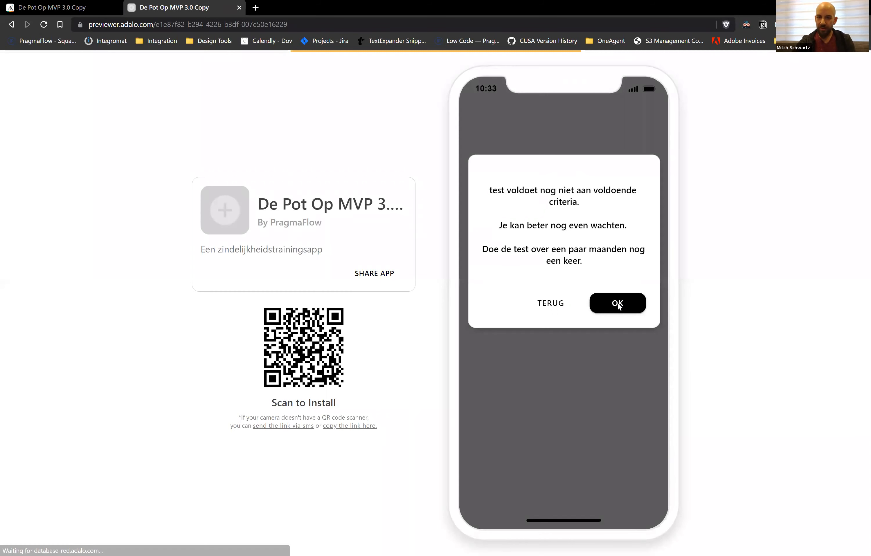
Step: Return to the Adalo editor, review the test account's newest User Child Test 2 record and close the record table
click(55, 7)
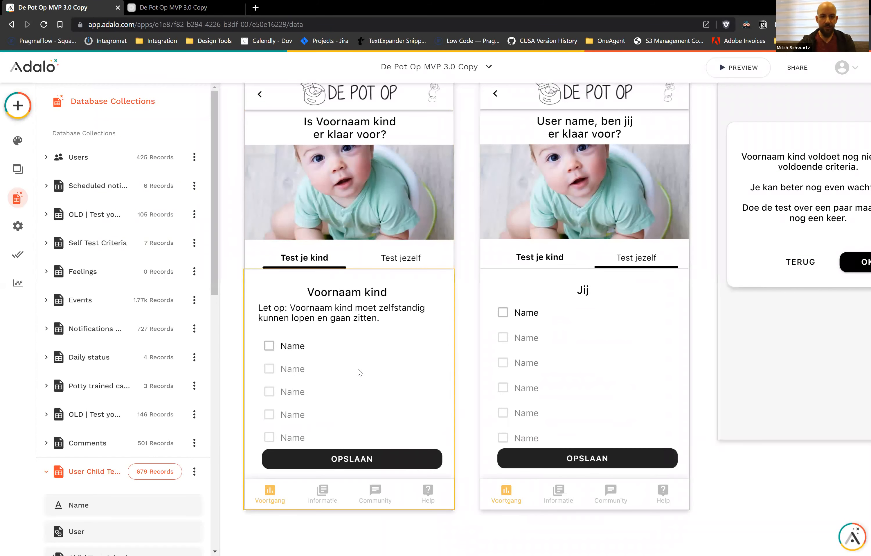
click(154, 468)
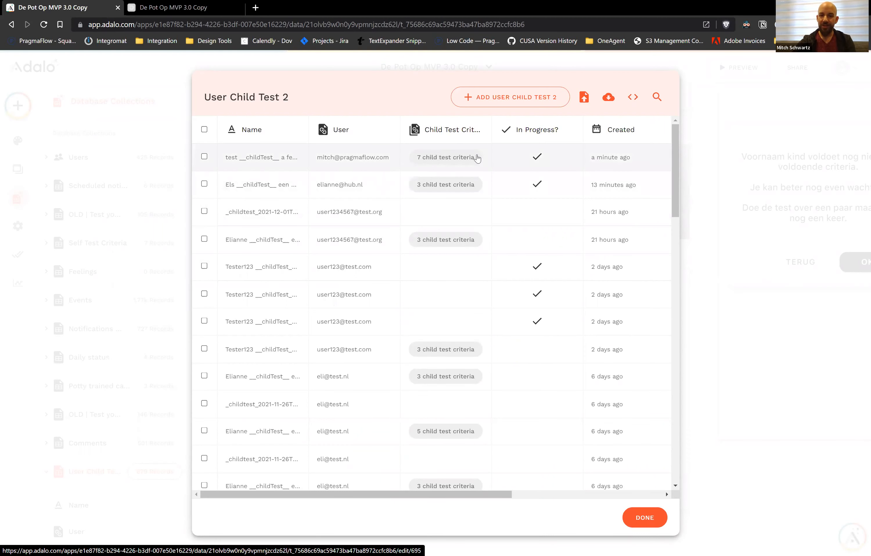
click(636, 522)
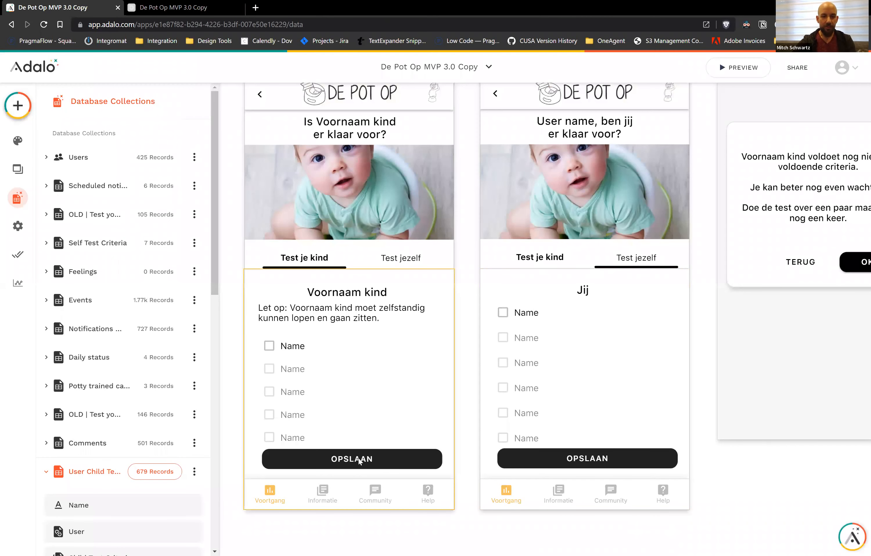
Step: Examine the collection, In Progress? filter, sorting and item limit of the list around the child test's OPSLAAN button
click(360, 462)
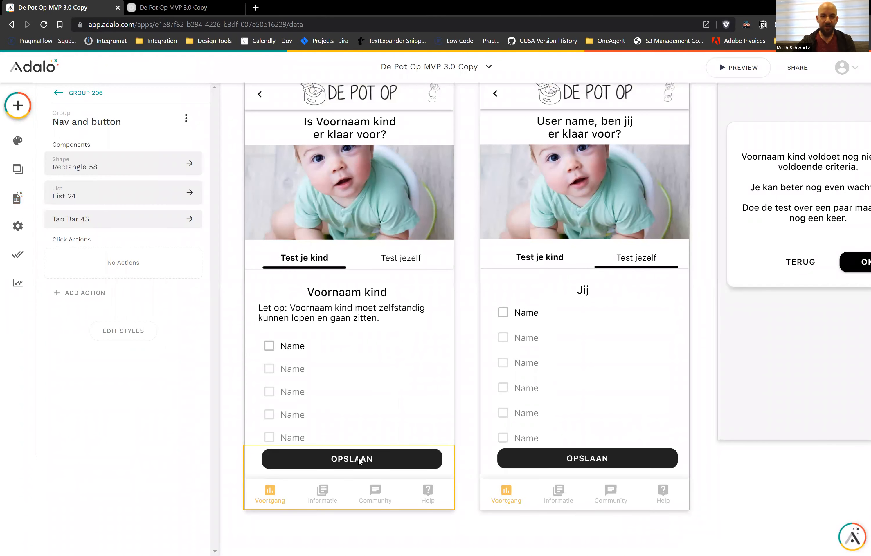
click(360, 461)
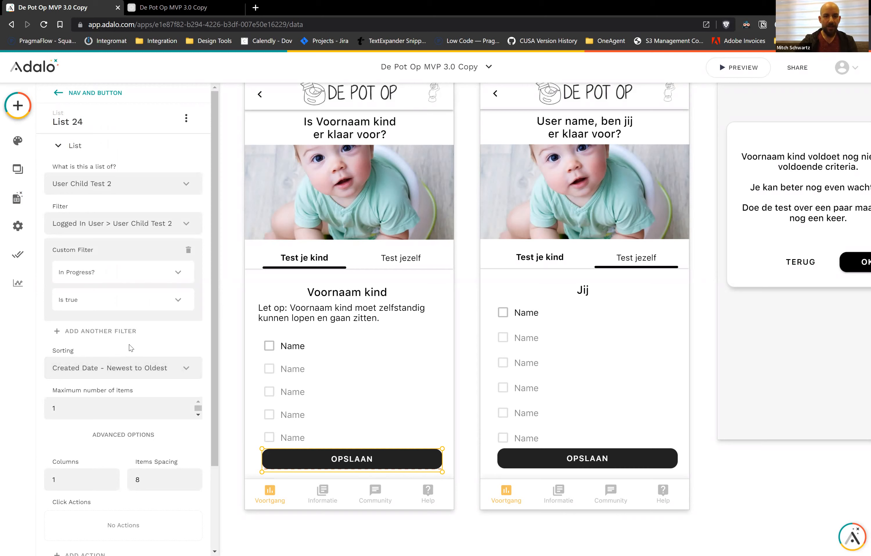
scroll(131, 348, down, 3)
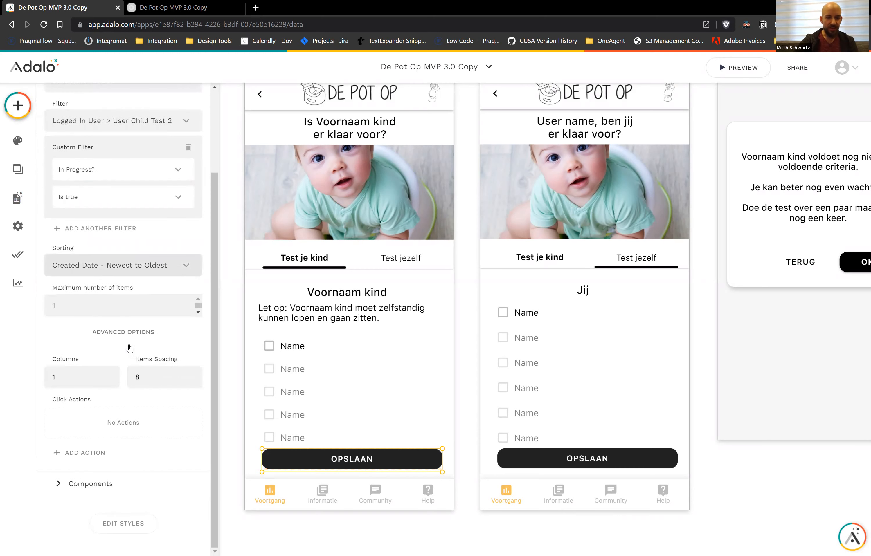
scroll(131, 348, up, 1)
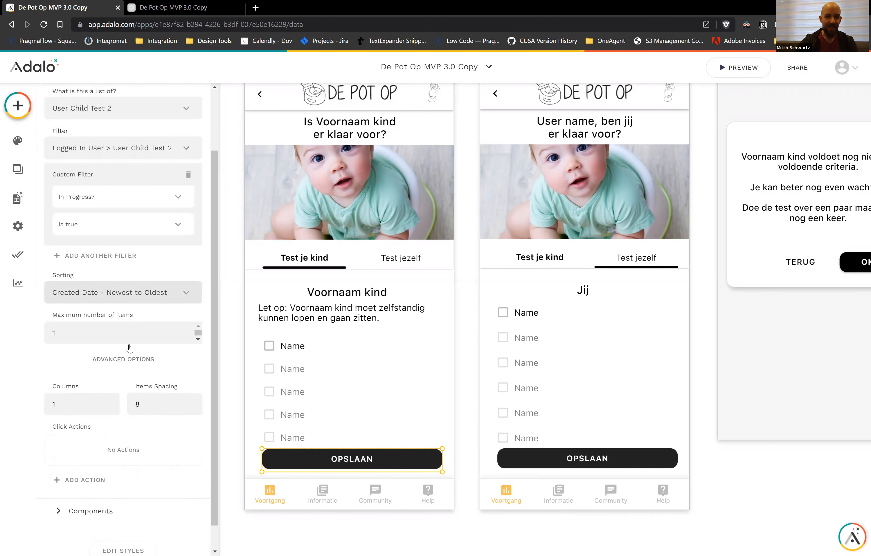
scroll(129, 348, up, 3)
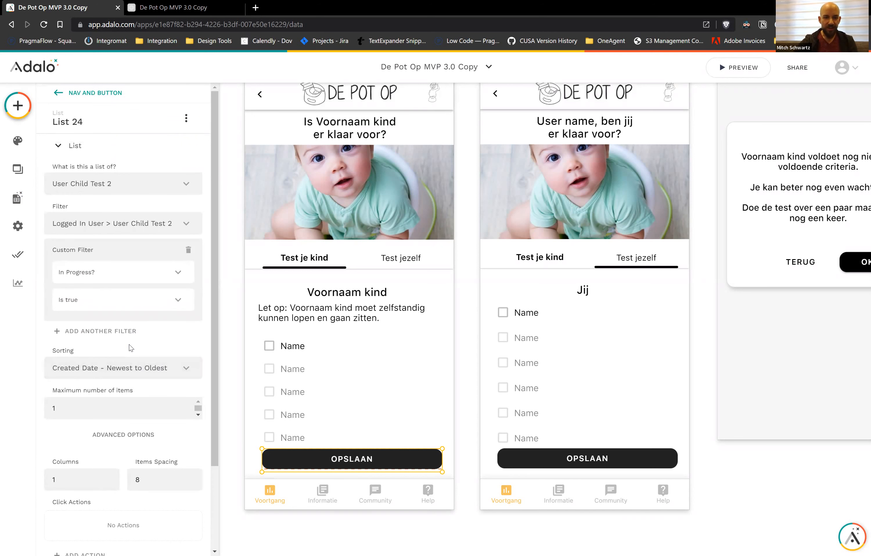
scroll(153, 353, down, 4)
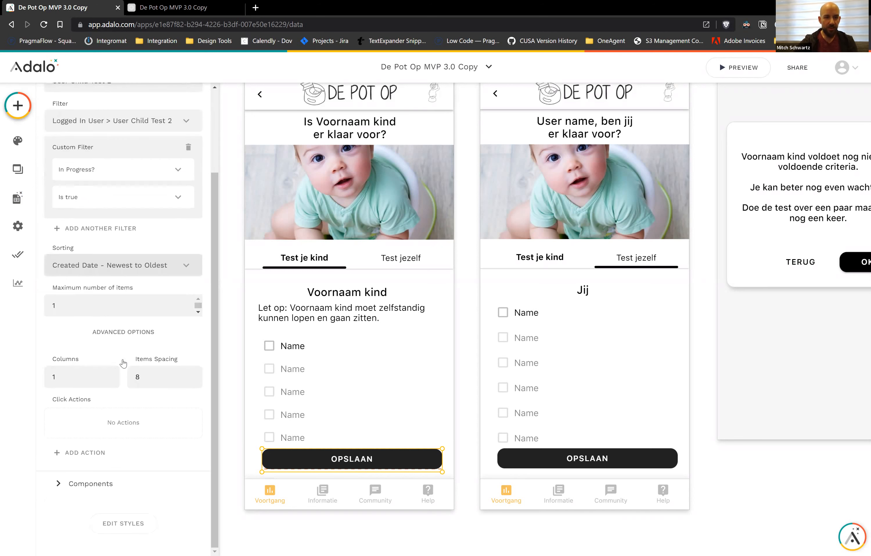
Step: Examine the OPSLAAN button's Modal self test 2 link condition and compare it with the criteria stored in the User Child Test 2 records
click(295, 455)
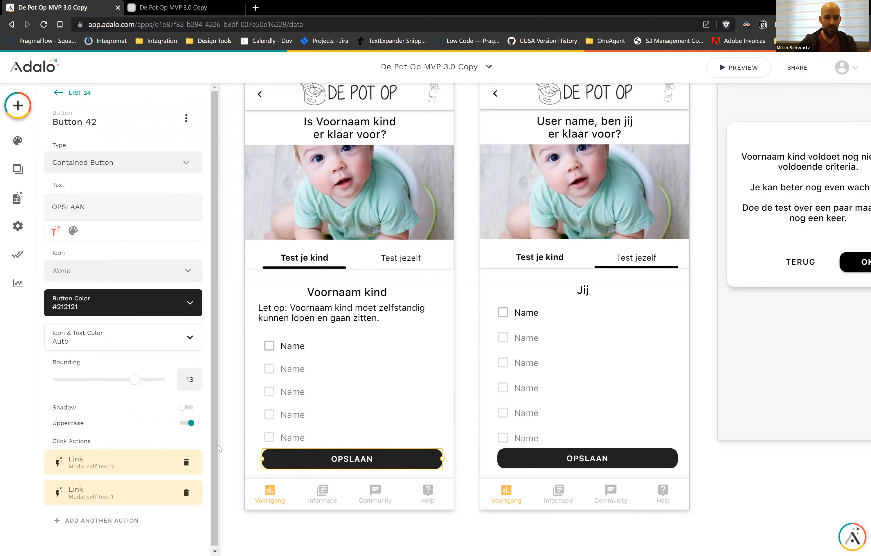
click(133, 467)
scroll(133, 467, down, 2)
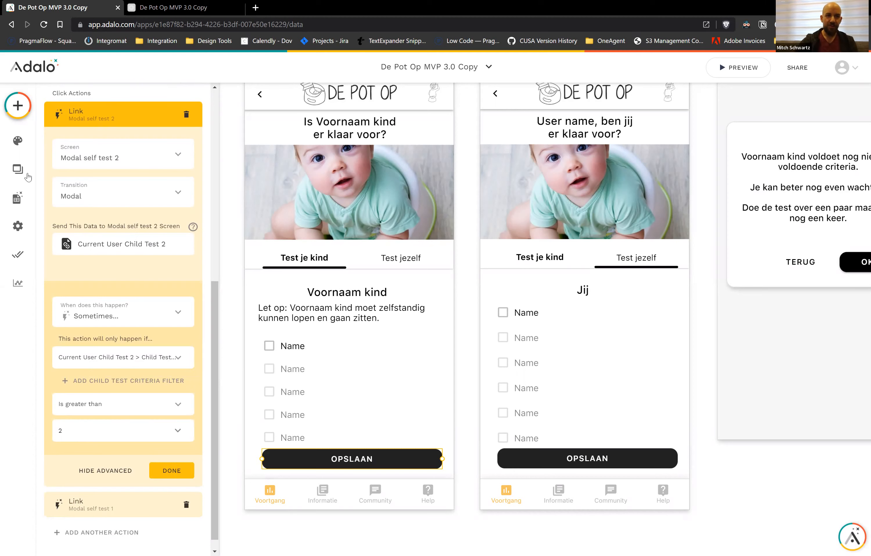
click(17, 201)
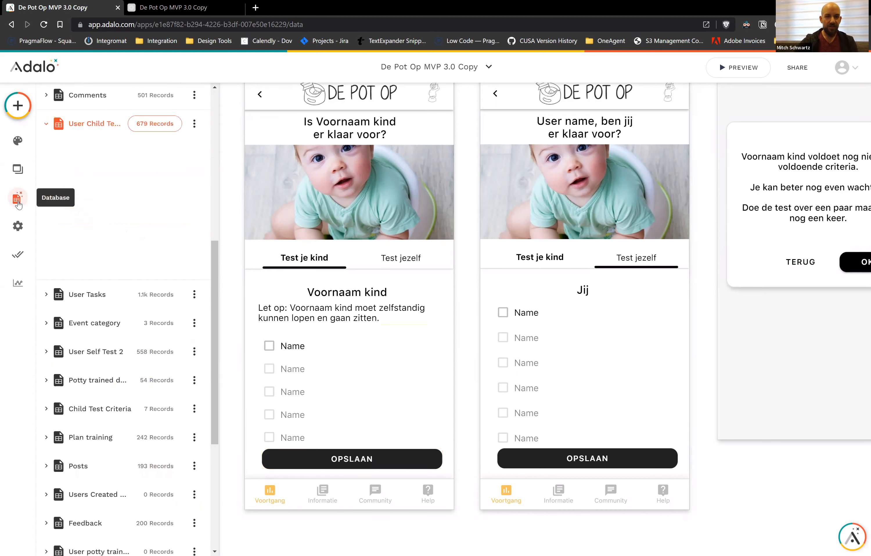
click(159, 125)
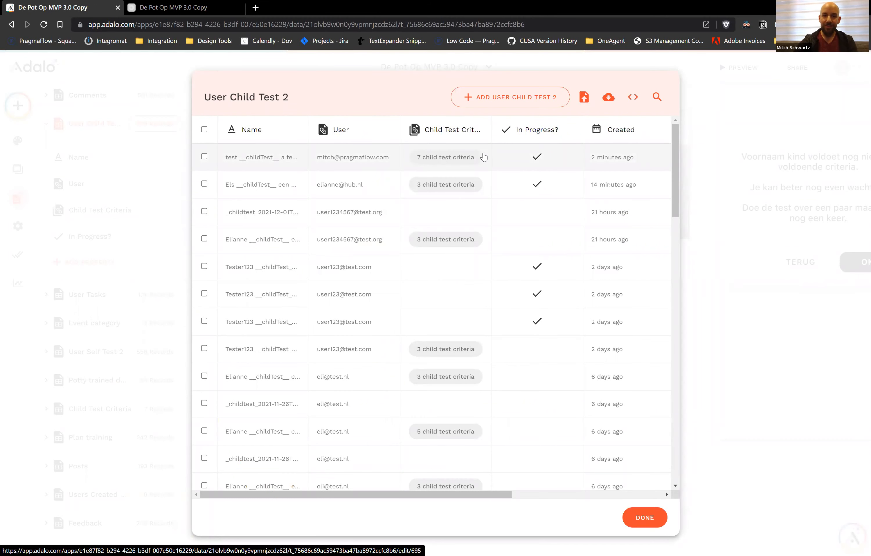
Step: Open Stap 1 Zelf Test in the preview, save the completed child checklist and accept the result with OK
key(ctrl+Tab)
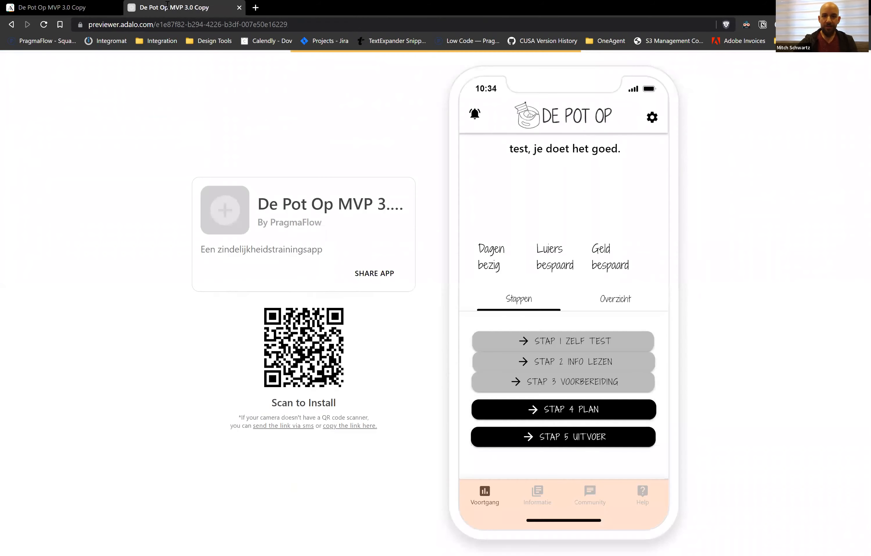
click(565, 345)
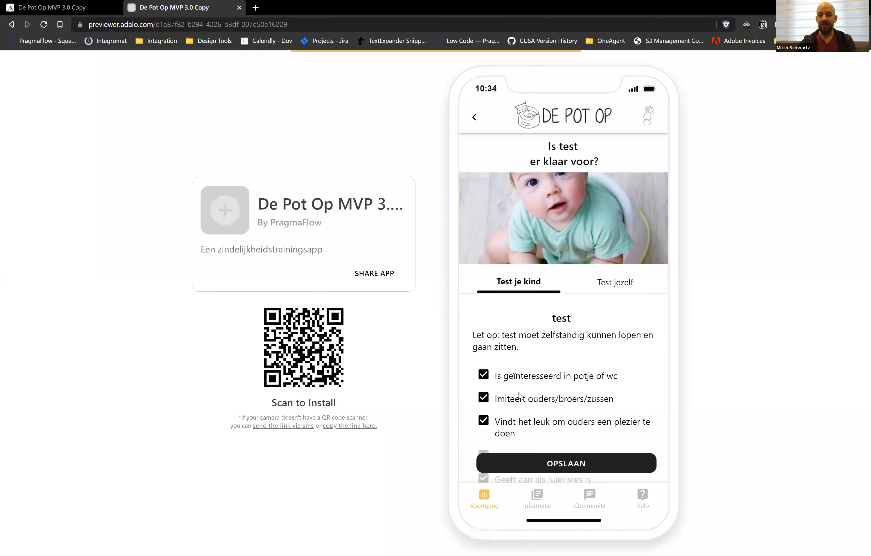
scroll(520, 396, down, 3)
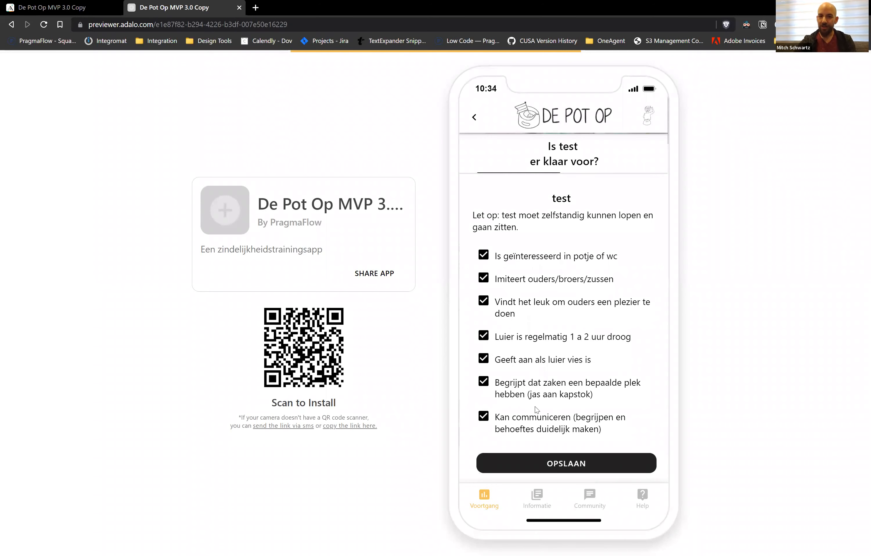
click(551, 465)
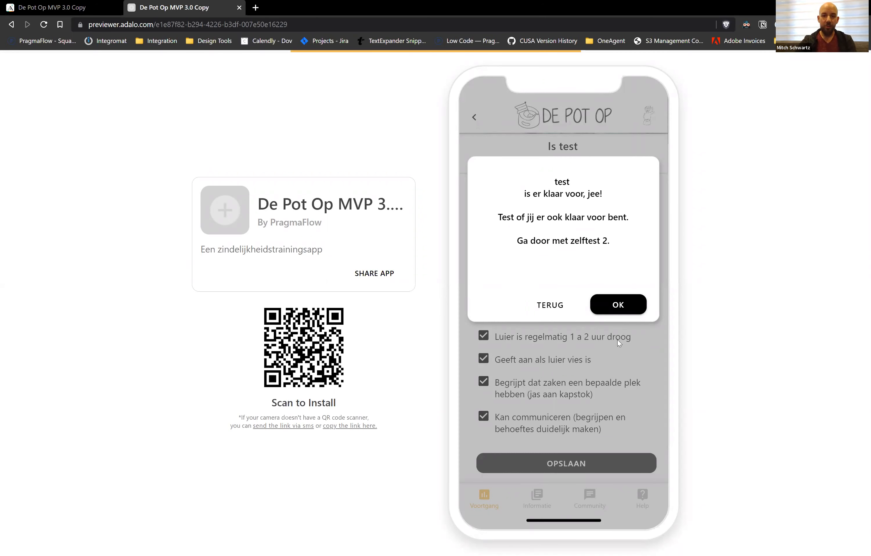
click(619, 310)
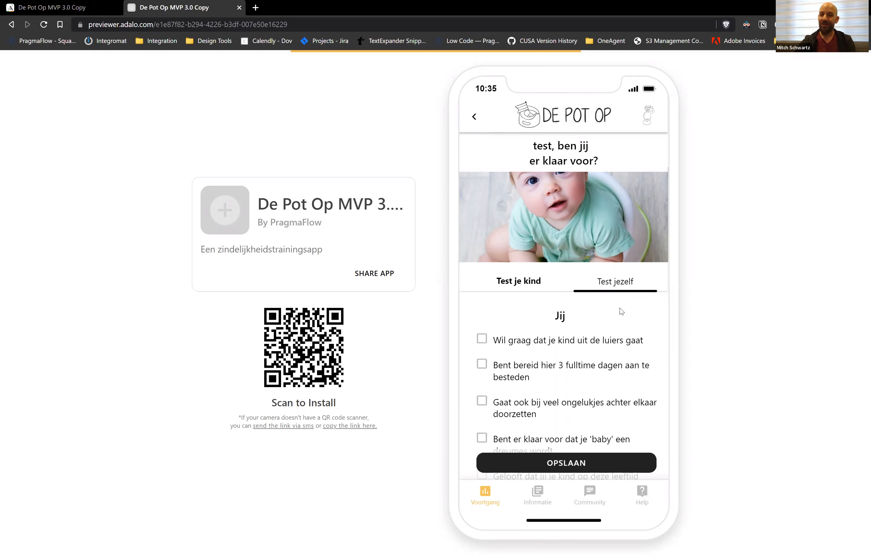
Step: Leave the Test jezelf screen and reopen Stap 1 Zelf Test to start a new child test
click(476, 122)
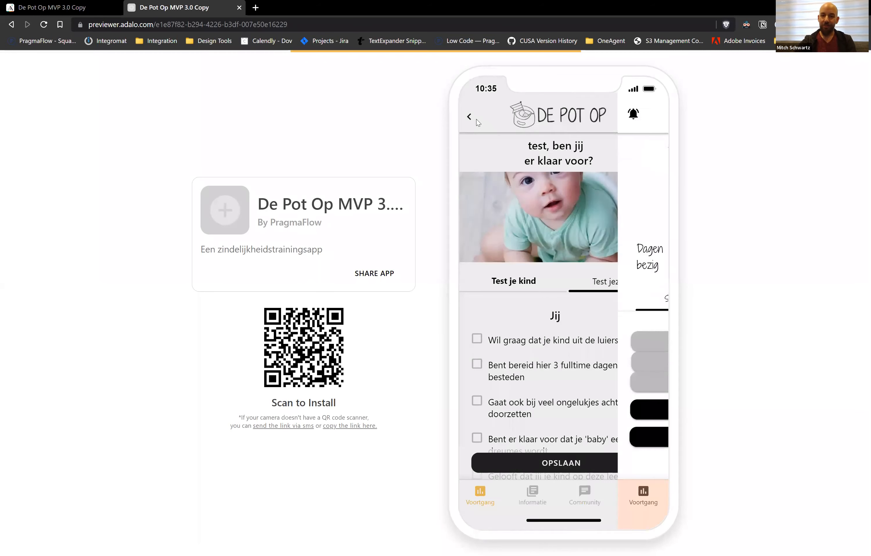
click(567, 341)
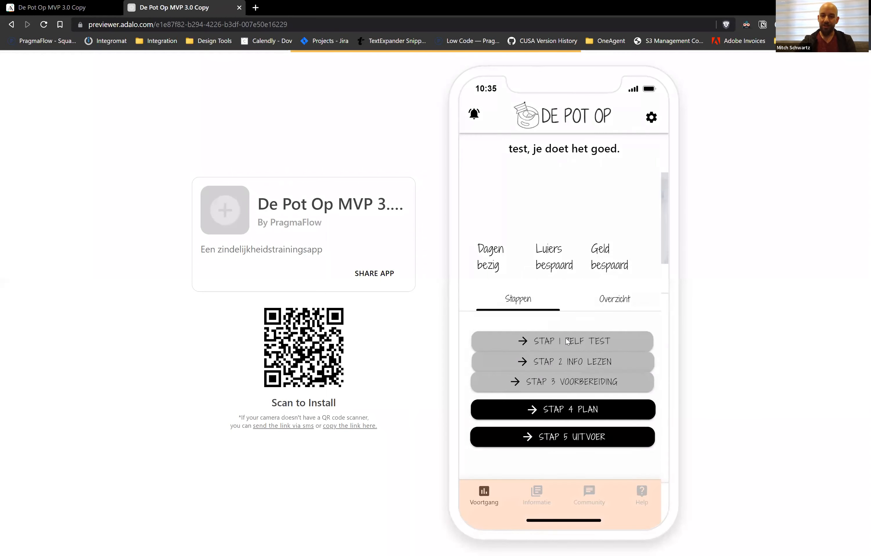
scroll(568, 342, down, 3)
scroll(568, 342, up, 3)
Step: Return to the Adalo editor and reopen the User Child Test 2 record table to compare the test account's newest records
click(41, 5)
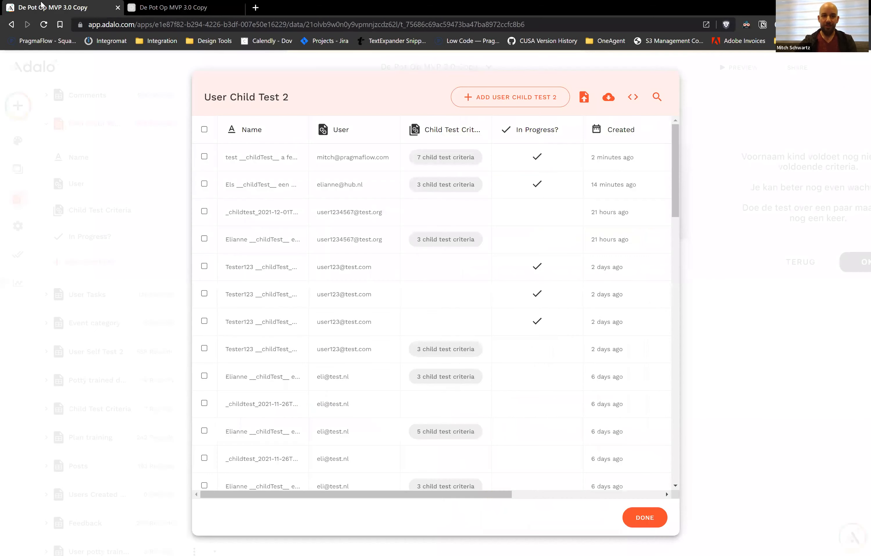
click(148, 222)
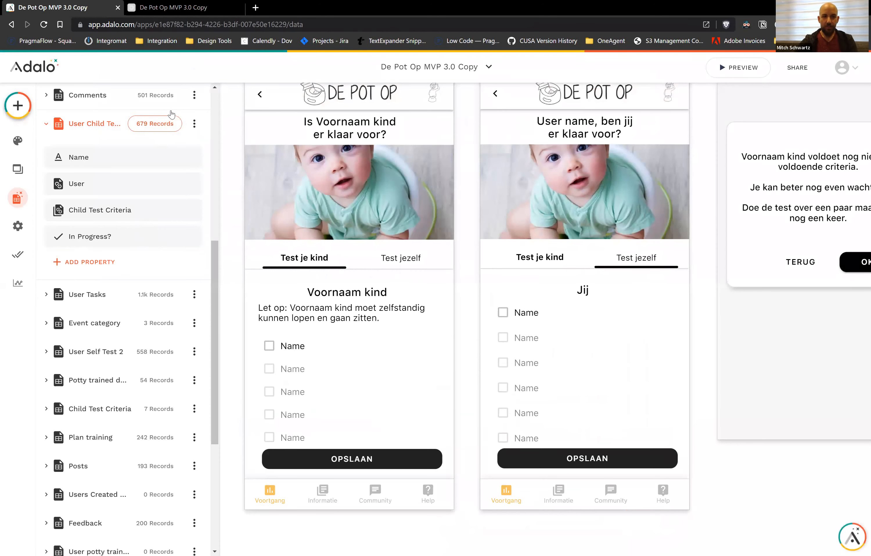
click(160, 125)
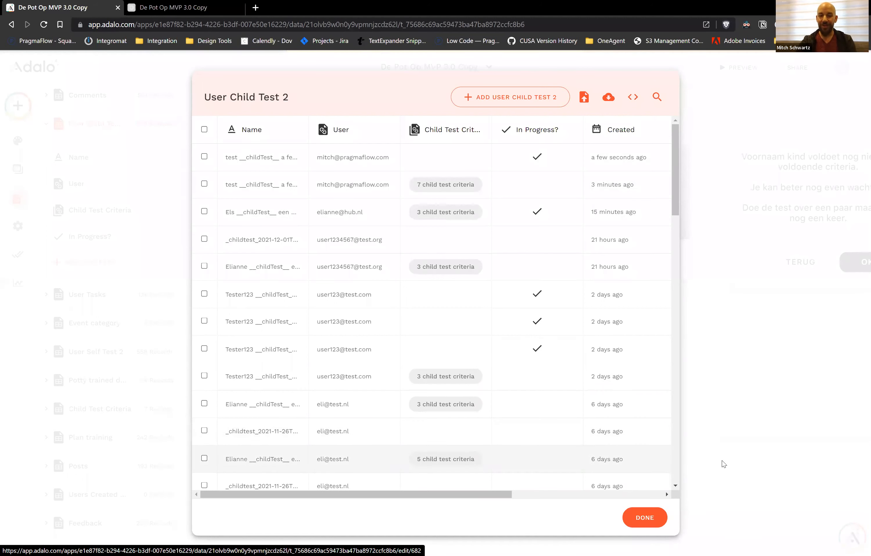
Step: Close the User Child Test 2 records and examine the Load Current User Test list and its nested Criteria list on the child test screen
click(713, 440)
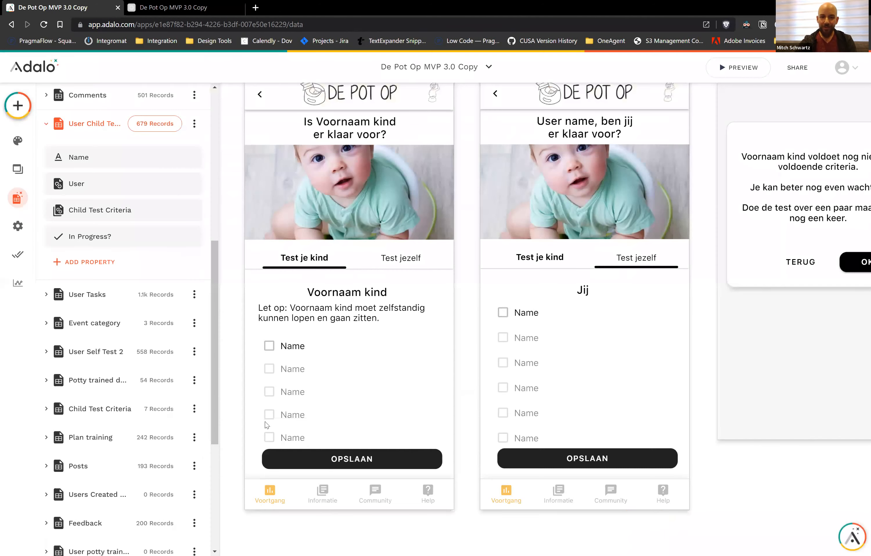
click(298, 369)
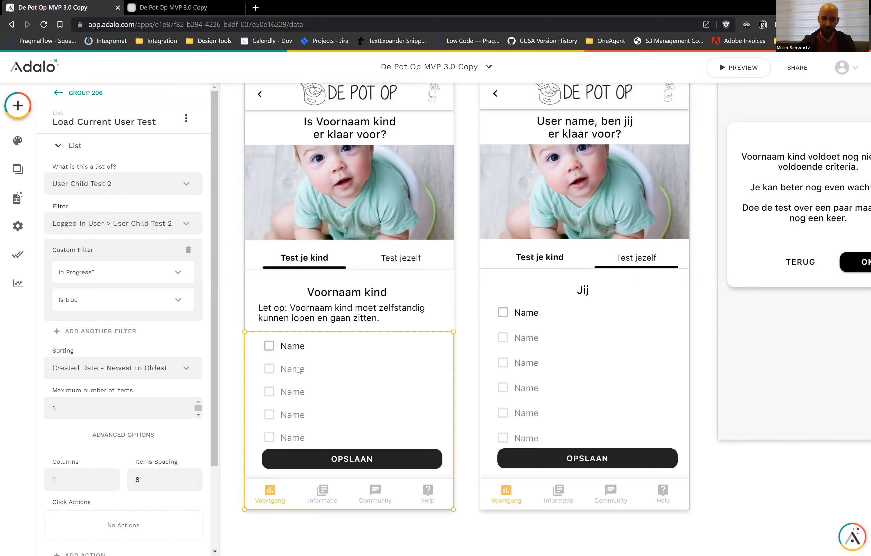
click(298, 369)
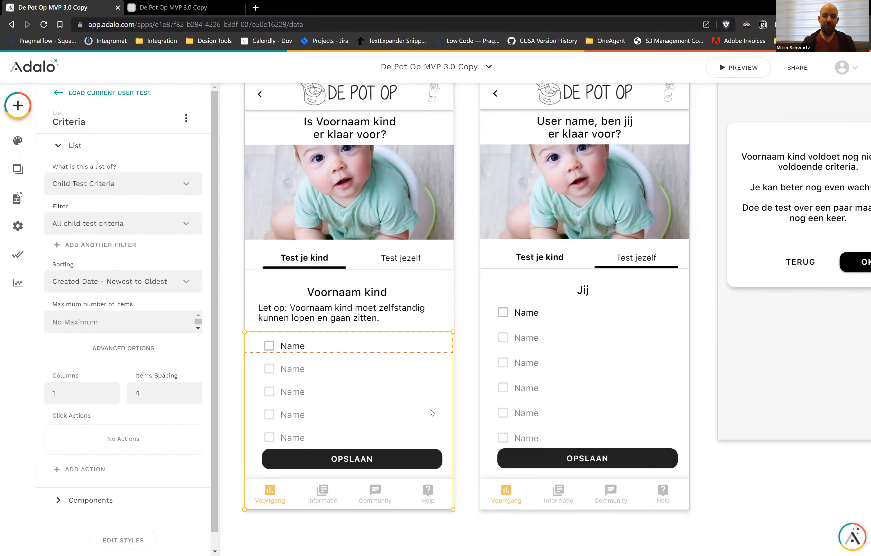
Step: Set the visibility of the list containing the child test screen's OPSLAAN button to Sometimes Visible
click(379, 452)
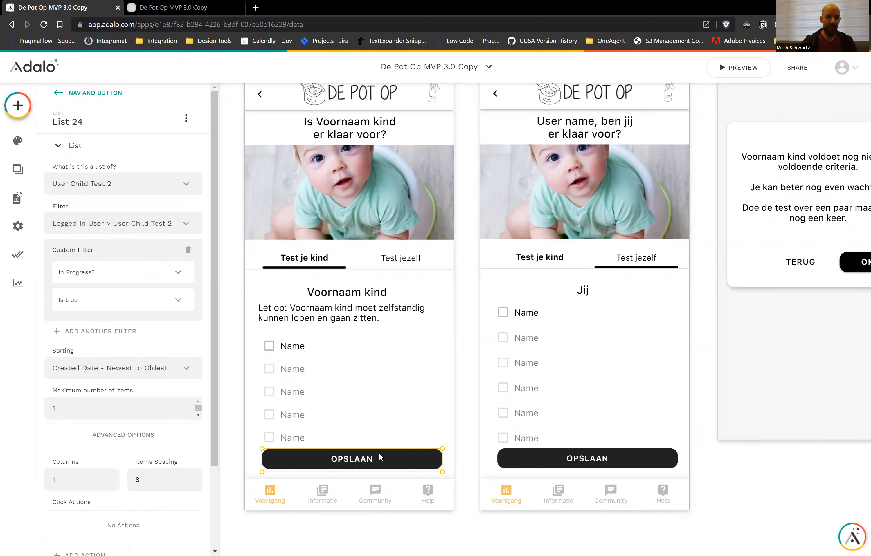
click(187, 117)
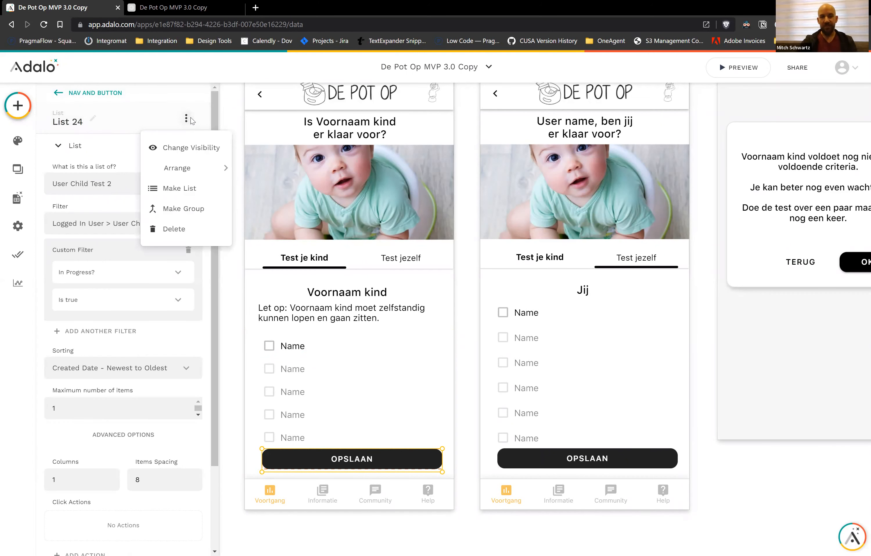
click(187, 151)
click(134, 165)
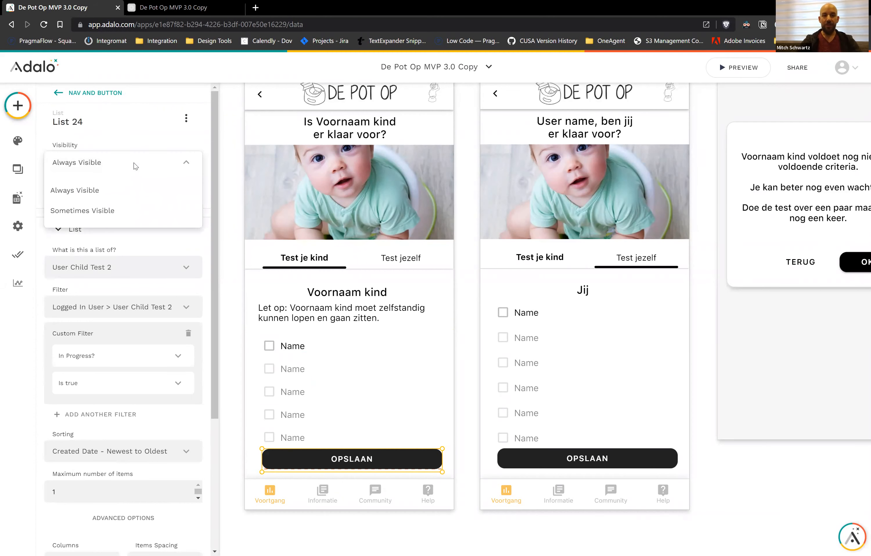
click(113, 213)
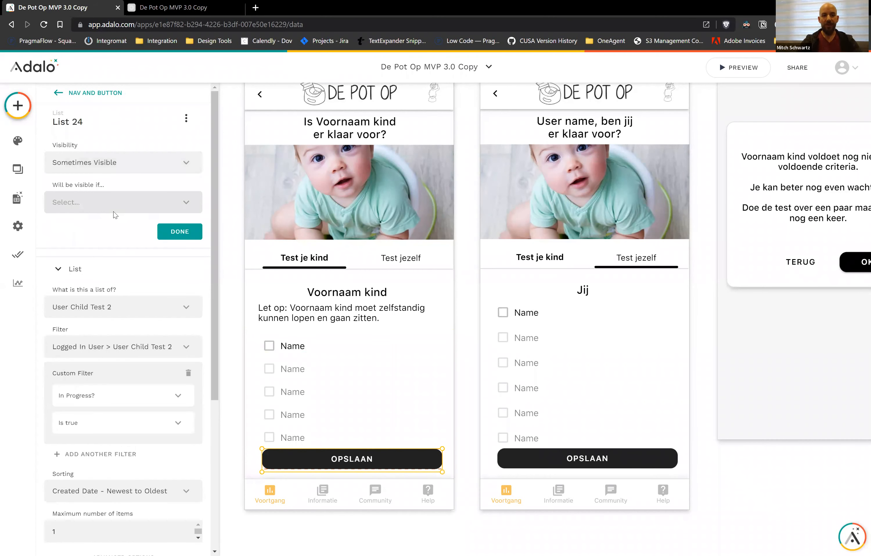
Step: Base the OPSLAAN list's visibility condition on the count of all User Self Test 2 records
click(113, 215)
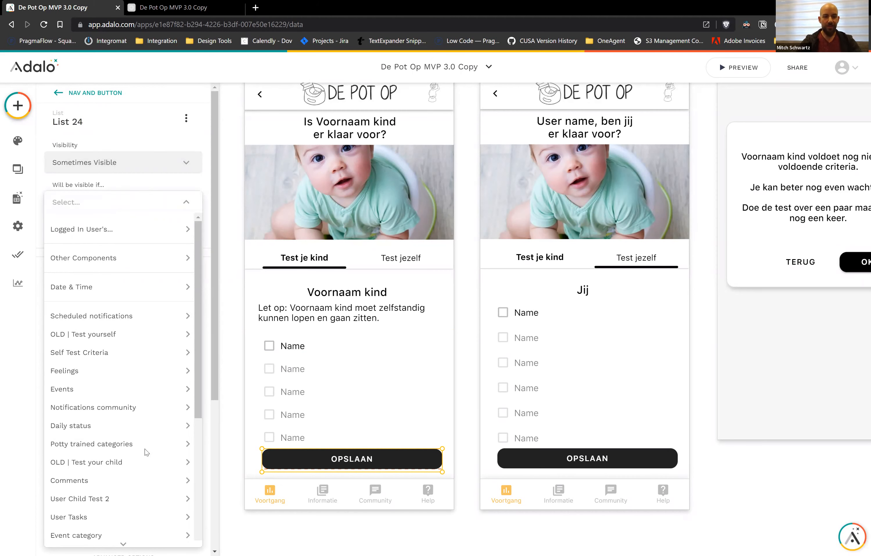
scroll(144, 452, down, 5)
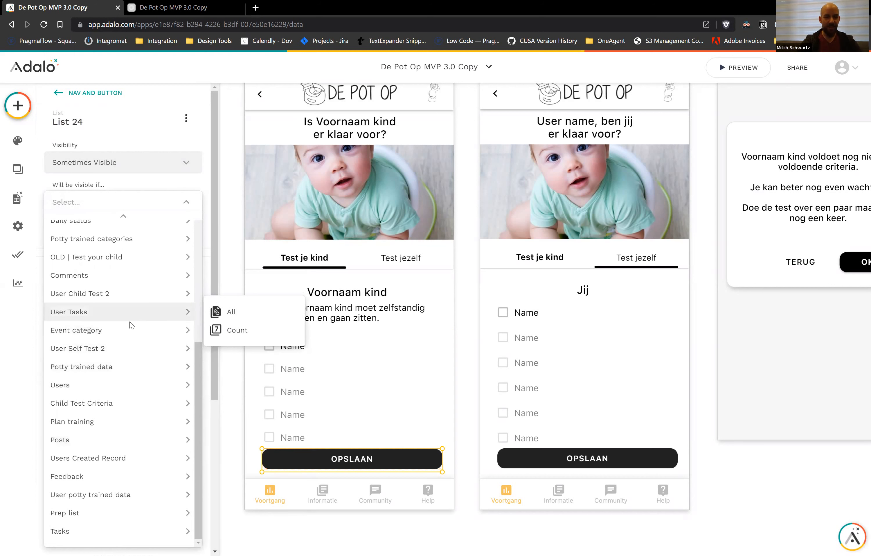
mouse_move(122, 351)
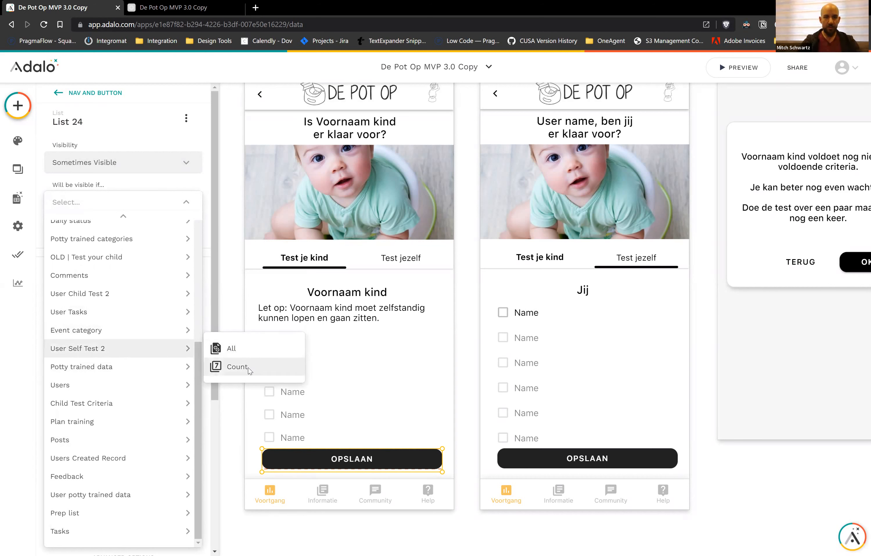
click(230, 366)
Step: Set the visibility condition's source to the count of Self Test Criteria in the Logged In User's User Self Test 2 records
click(153, 202)
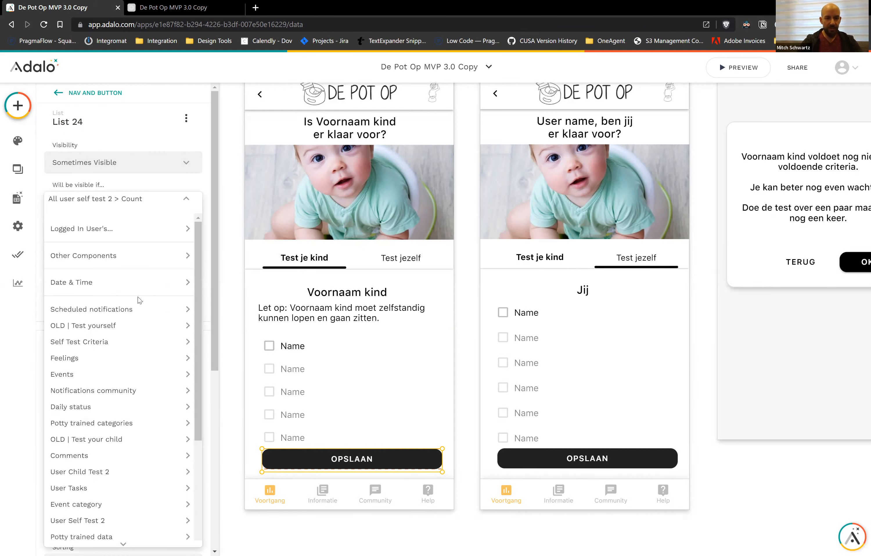
scroll(136, 490, down, 3)
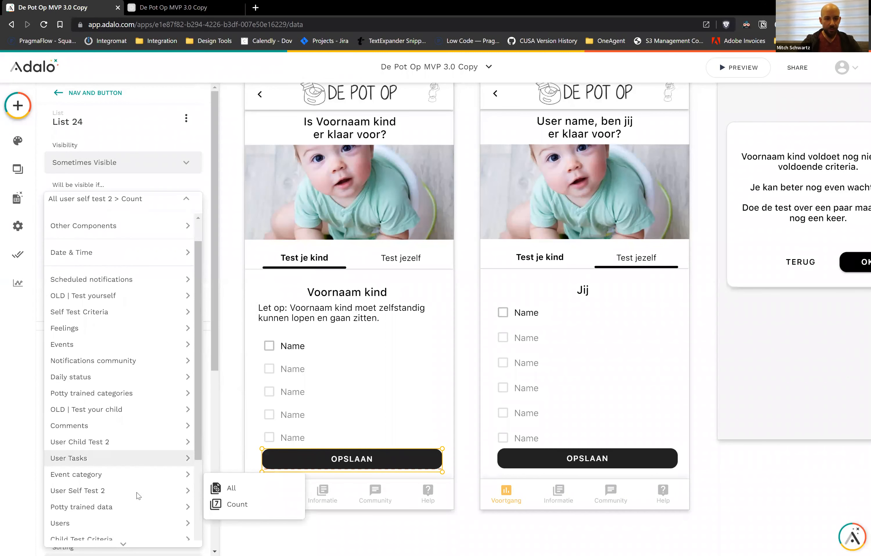
mouse_move(153, 436)
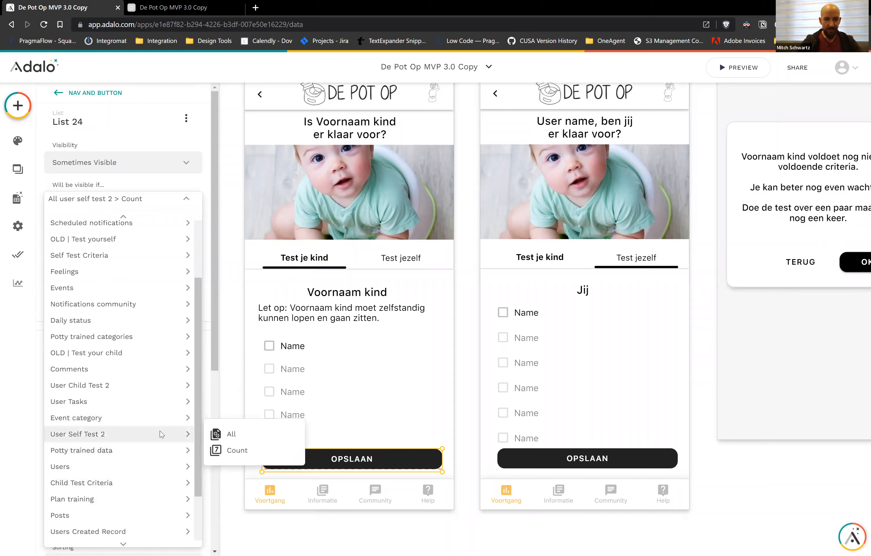
scroll(170, 435, down, 2)
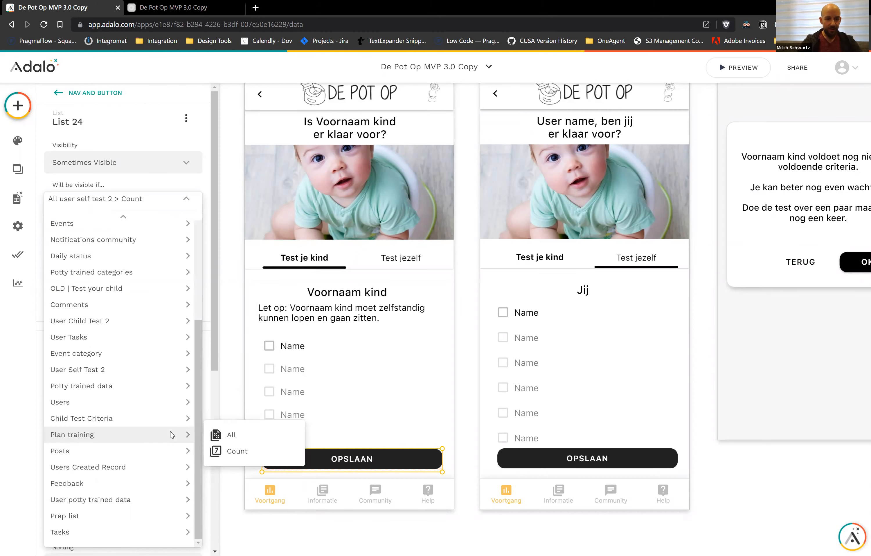
scroll(171, 435, up, 5)
mouse_move(150, 231)
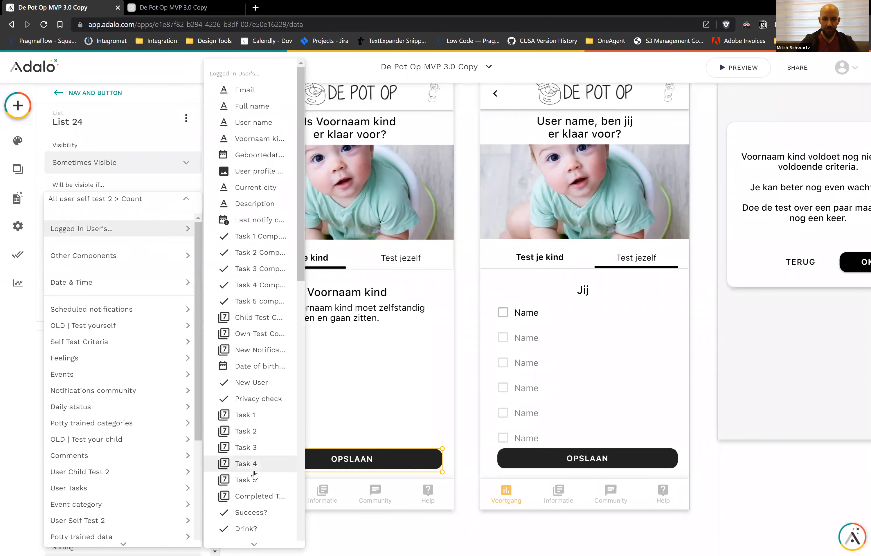
scroll(253, 468, down, 10)
mouse_move(256, 474)
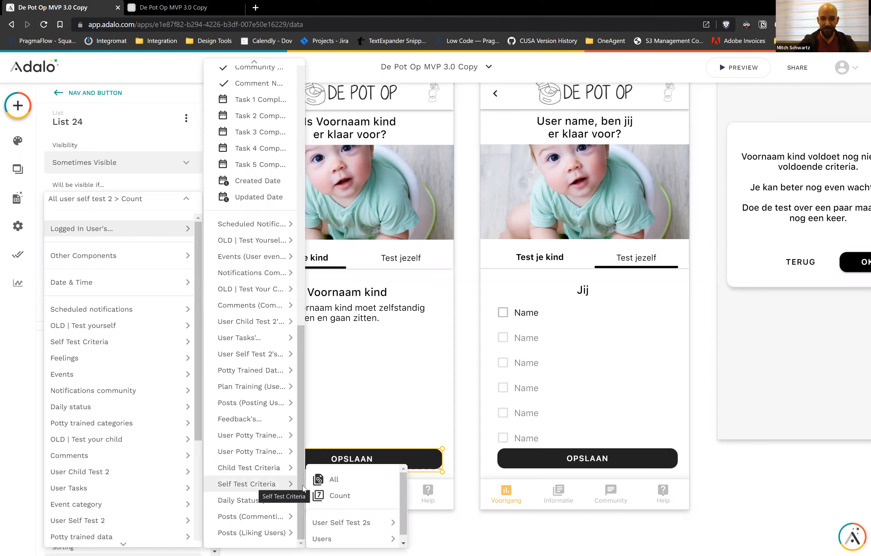
mouse_move(371, 526)
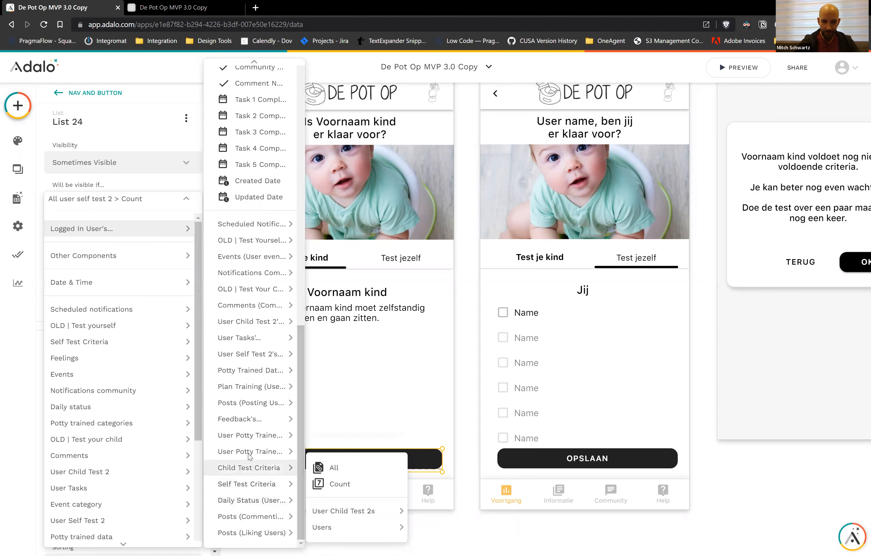
mouse_move(256, 357)
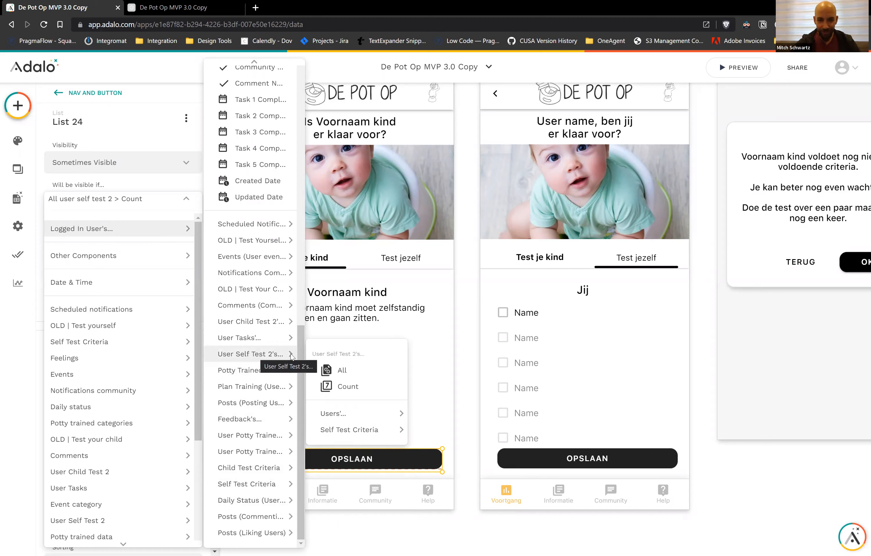
mouse_move(361, 432)
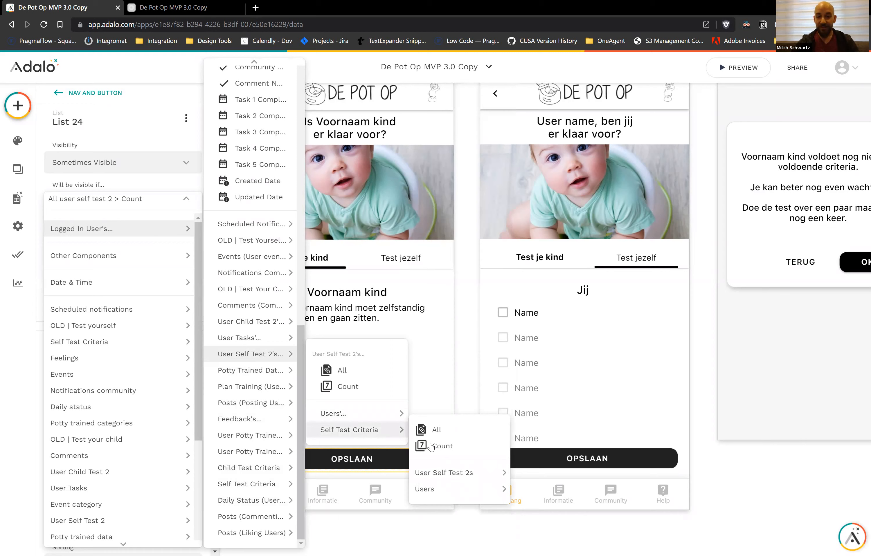
click(444, 447)
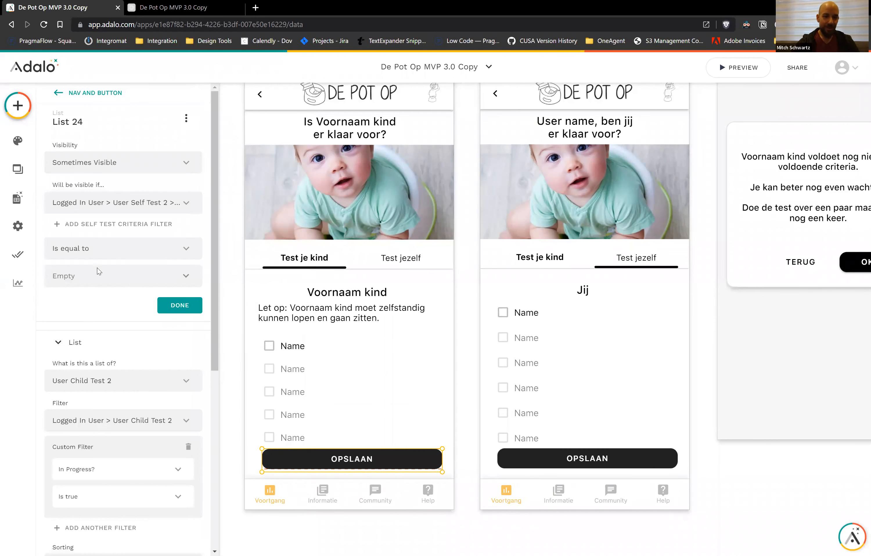
Step: Make the OPSLAAN list visible only if the Self Test Criteria count is greater than 0
click(107, 253)
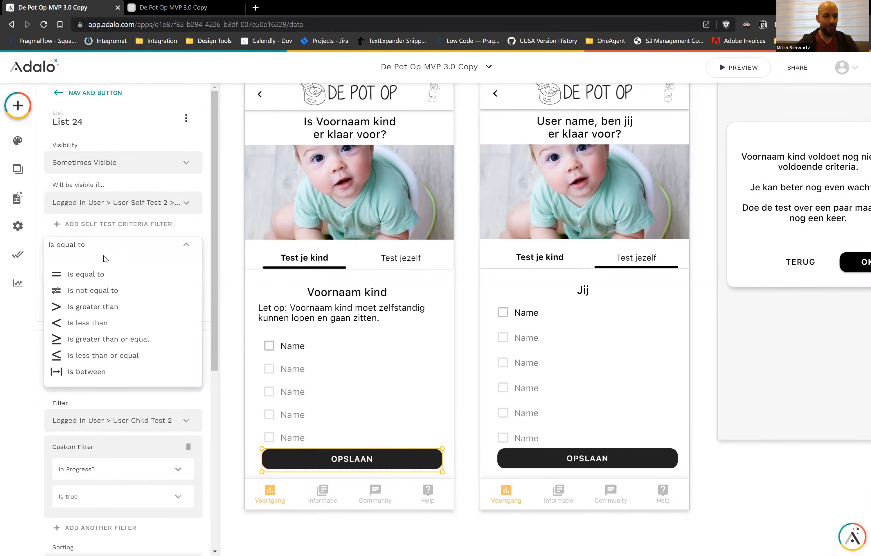
click(104, 308)
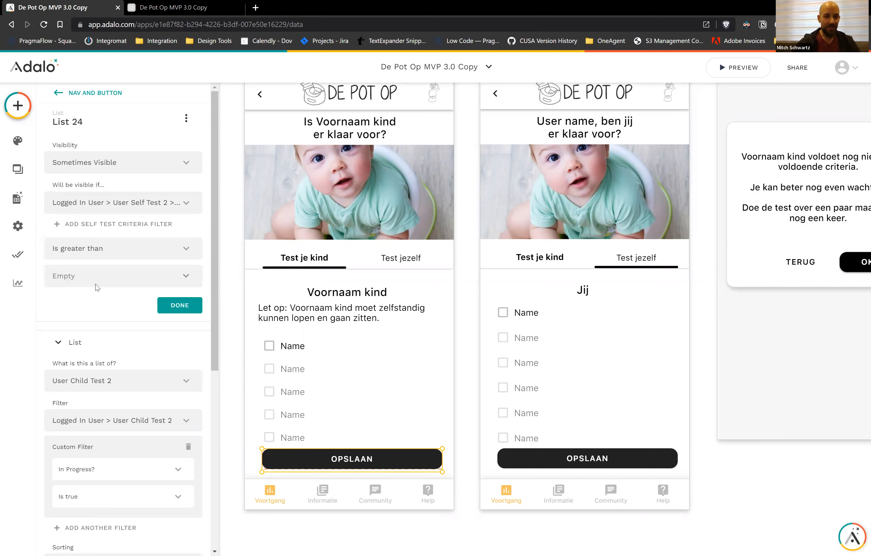
click(95, 275)
text(0)
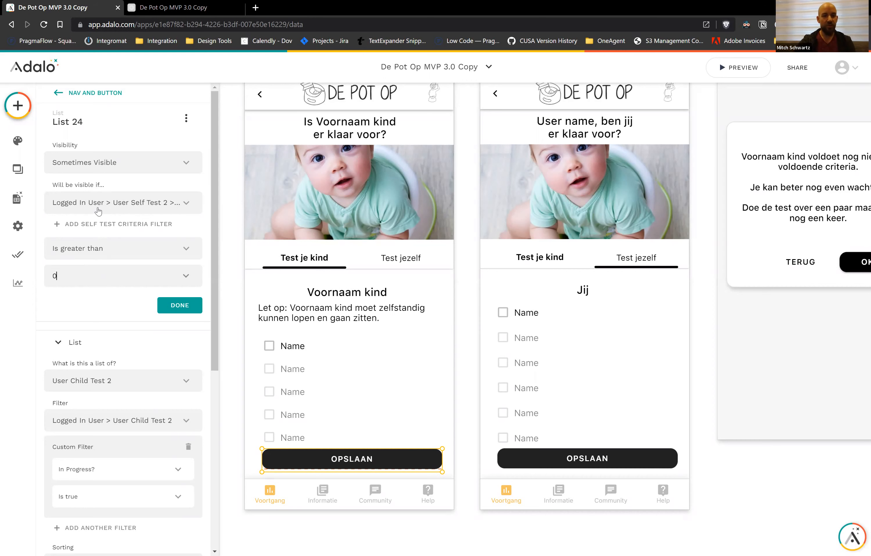
Step: Add a custom filter to the Self Test Criteria count and check the available filter columns and condition sources without choosing any
click(102, 225)
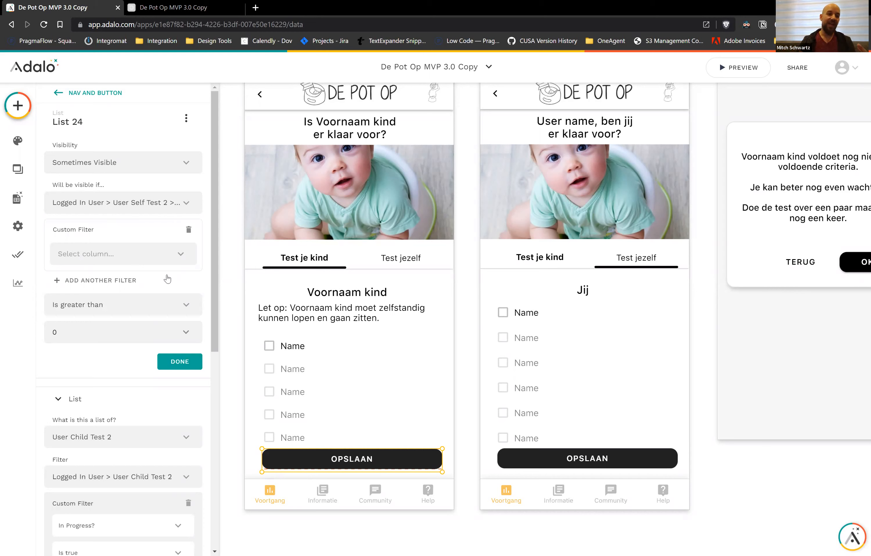
click(165, 257)
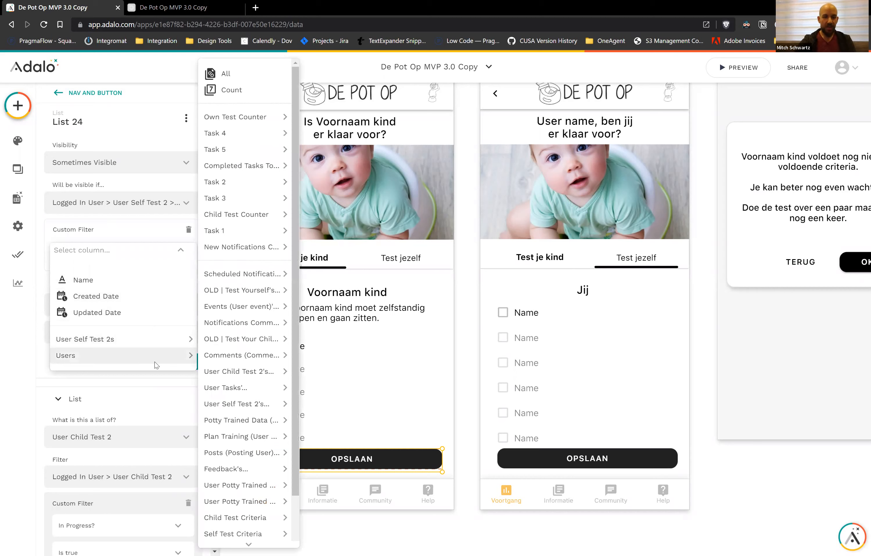
click(144, 237)
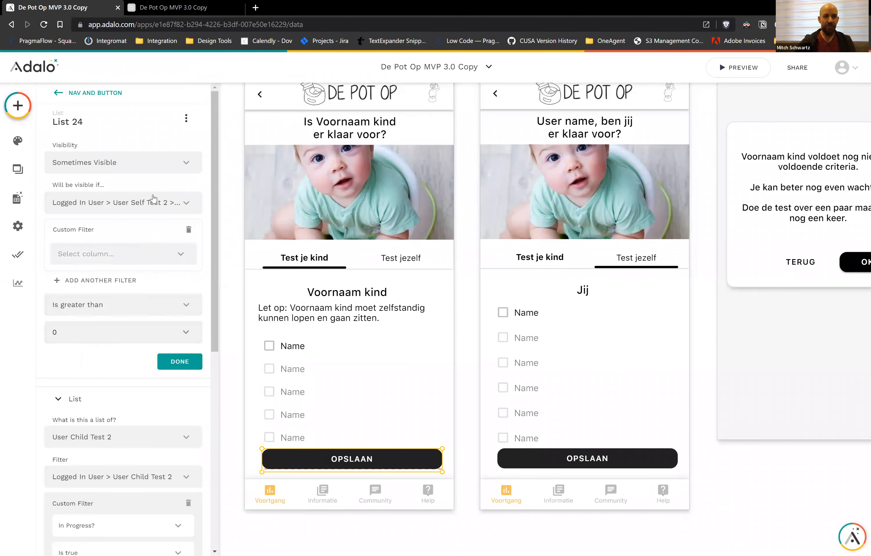
click(155, 199)
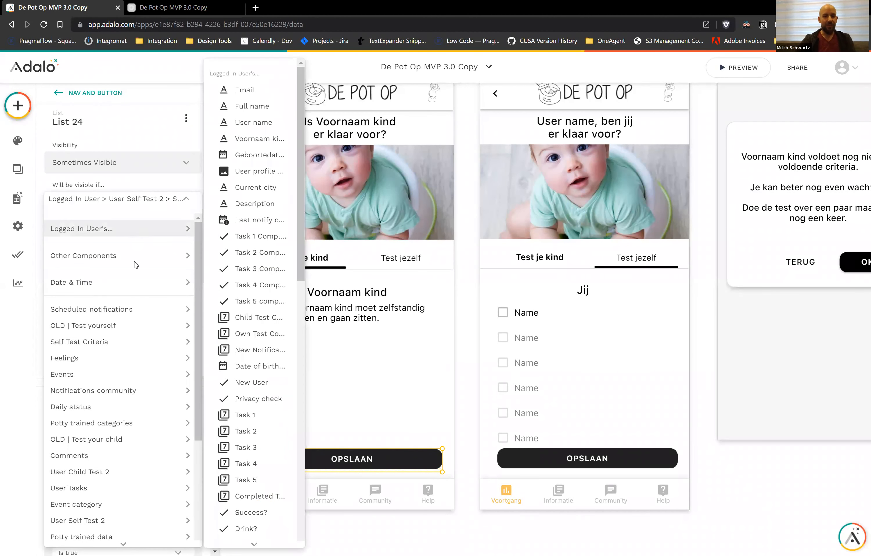
mouse_move(136, 261)
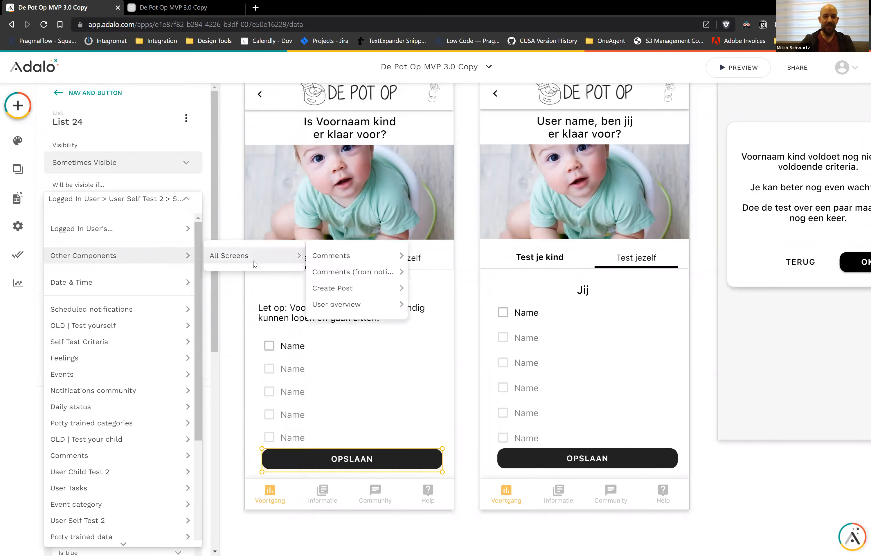
click(190, 184)
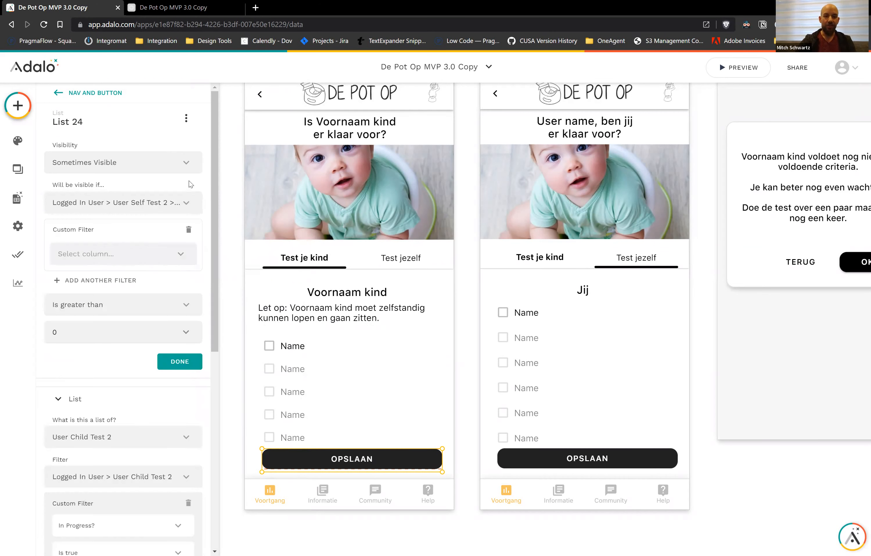